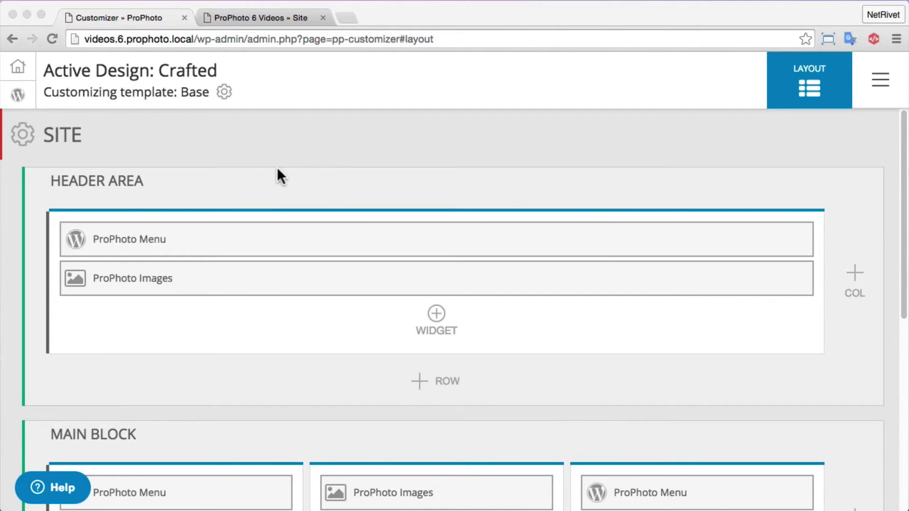
- Create a child template of Base named 'No masthead image' and start customizing it
{"action": "left_click", "coordinate": [221, 95]}
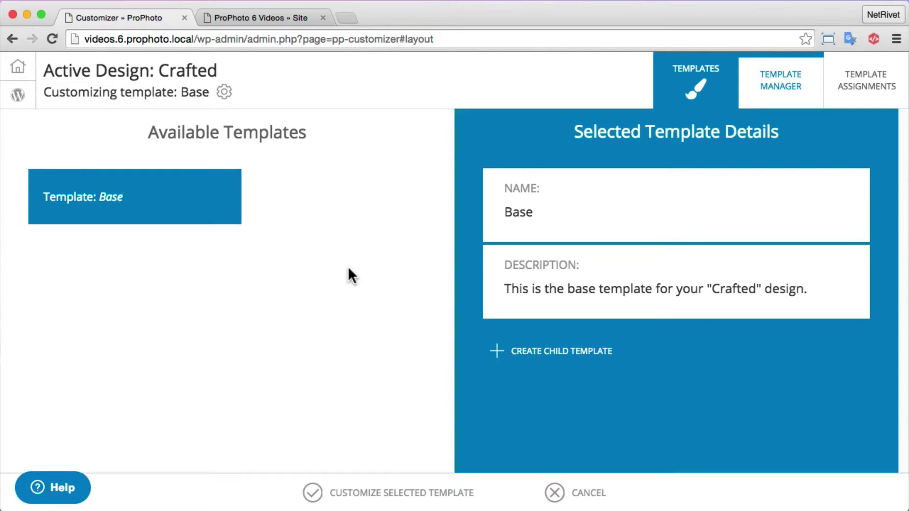
{"action": "left_click", "coordinate": [513, 350]}
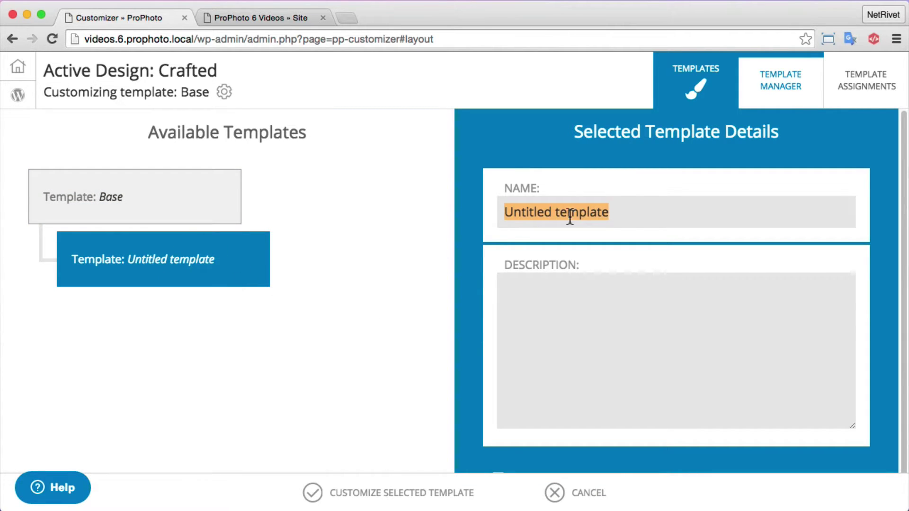
{"action": "type", "text": "No masthead image"}
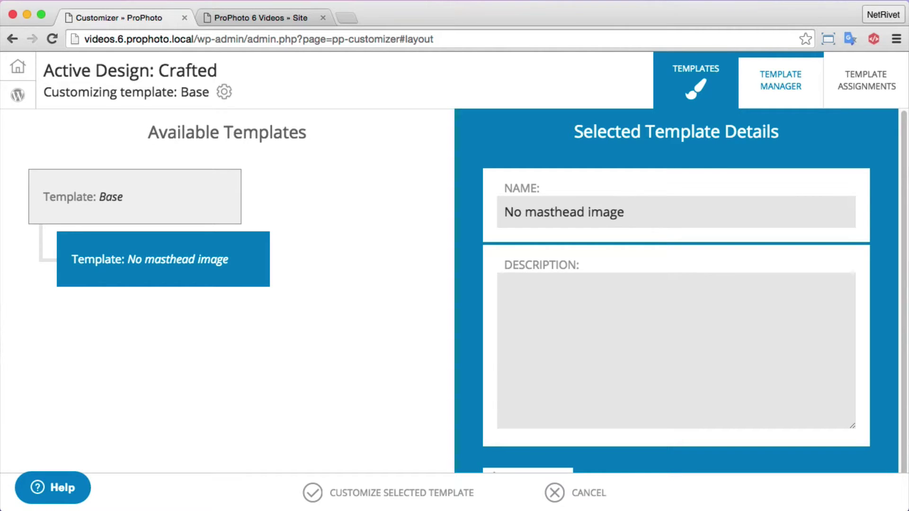
{"action": "key", "text": "Return"}
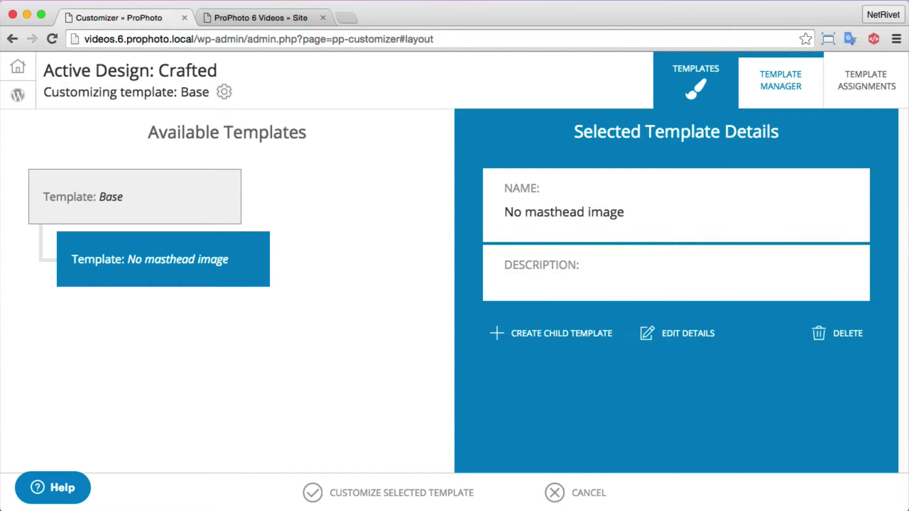
{"action": "left_click", "coordinate": [337, 497]}
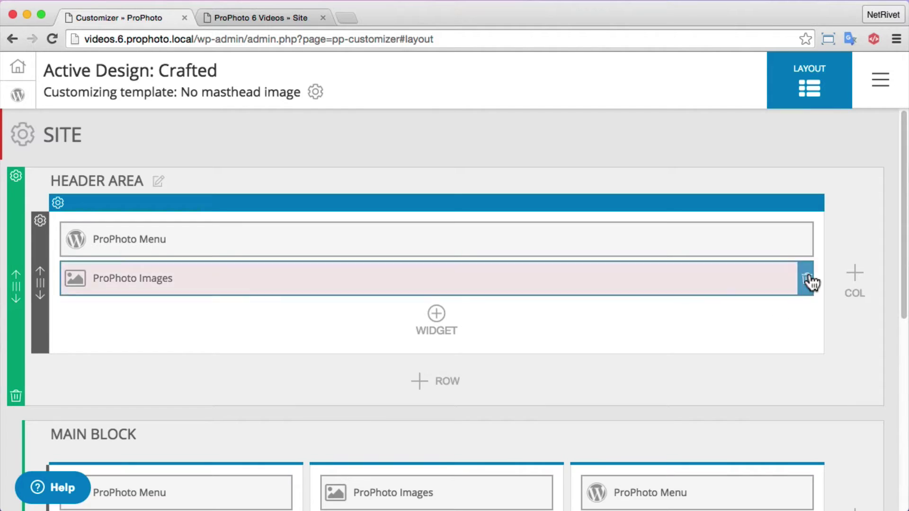
- Delete the ProPhoto Images widget from the header area and check the reloaded site
{"action": "left_click", "coordinate": [811, 281]}
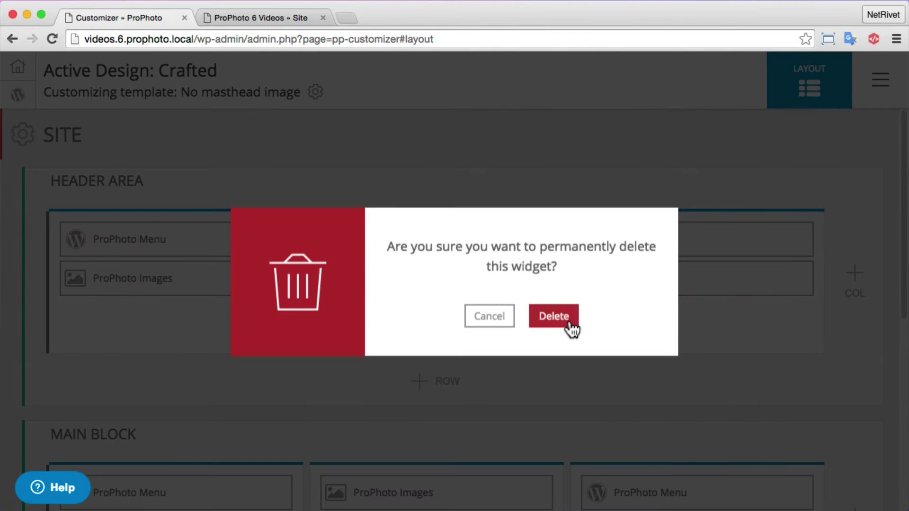
{"action": "left_click", "coordinate": [570, 324]}
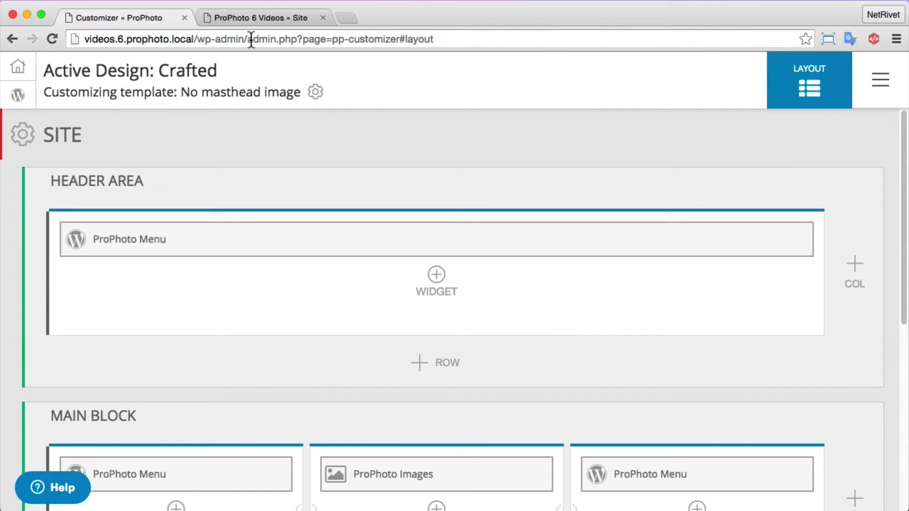
{"action": "left_click", "coordinate": [252, 19]}
{"action": "left_click", "coordinate": [47, 34]}
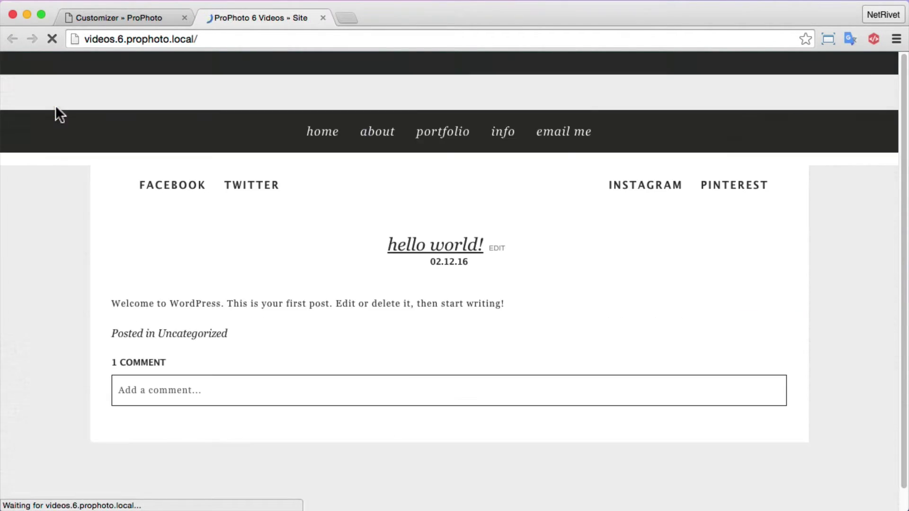
{"action": "scroll", "coordinate": [275, 220], "scroll_direction": "up", "scroll_amount": 5}
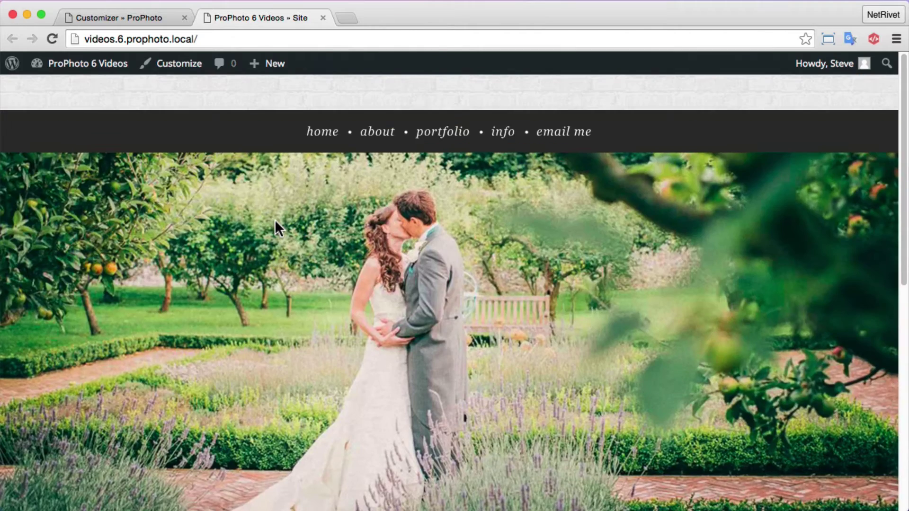
{"action": "left_click", "coordinate": [124, 17]}
{"action": "left_click", "coordinate": [315, 93]}
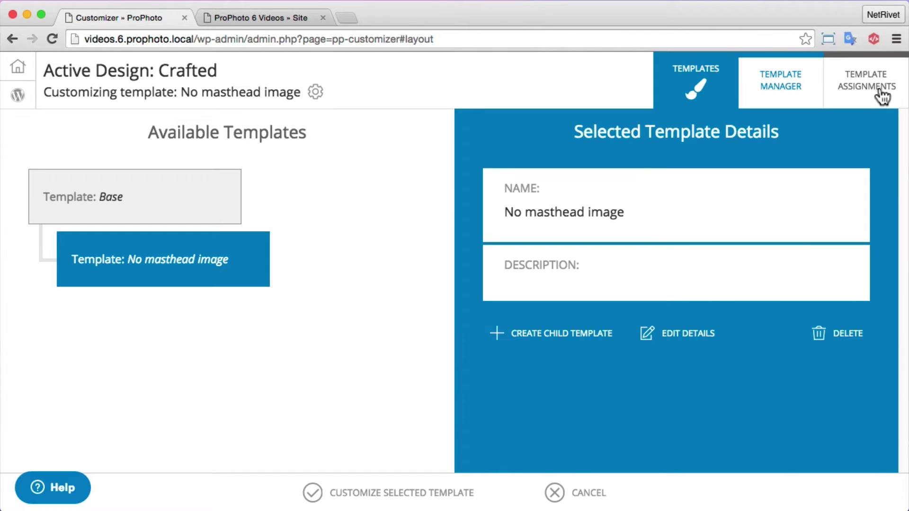
- Assign the 'No masthead image' template to the posts page, save, and verify on the reloaded site
{"action": "left_click", "coordinate": [881, 97]}
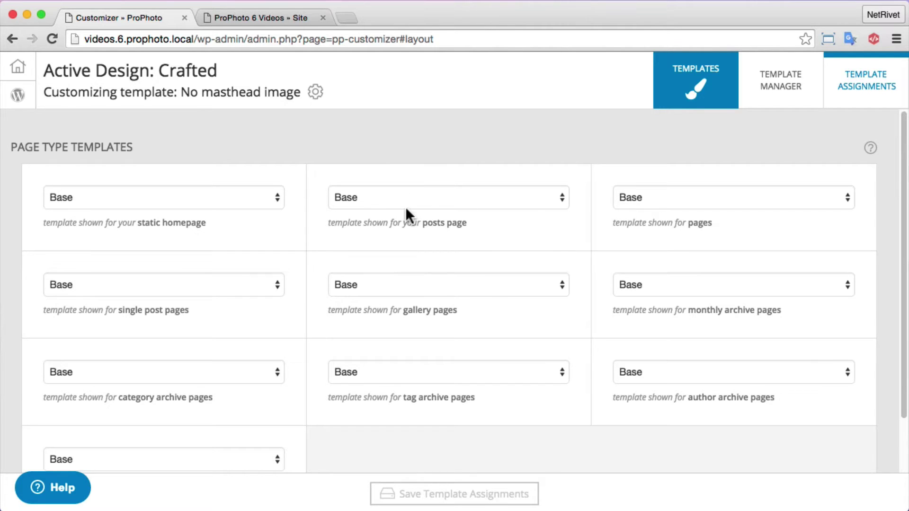
{"action": "left_click", "coordinate": [388, 196]}
{"action": "left_click", "coordinate": [384, 210]}
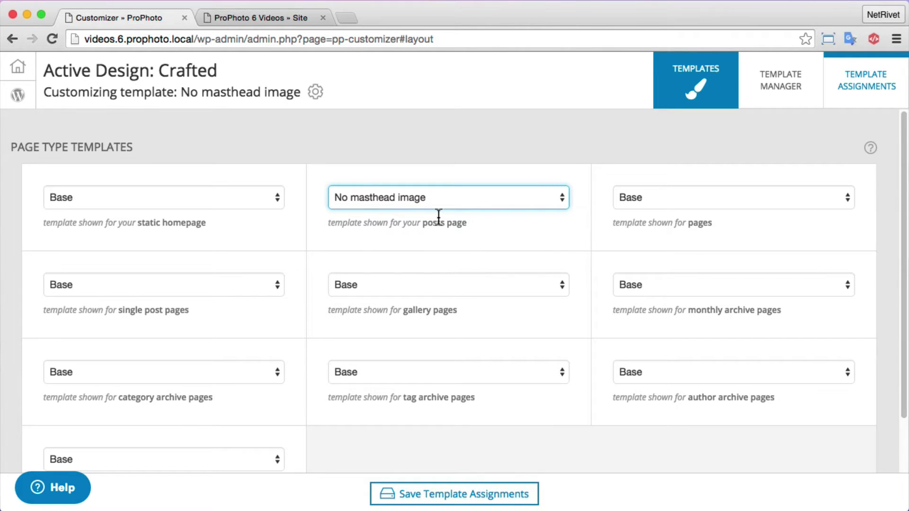
{"action": "left_click", "coordinate": [417, 495]}
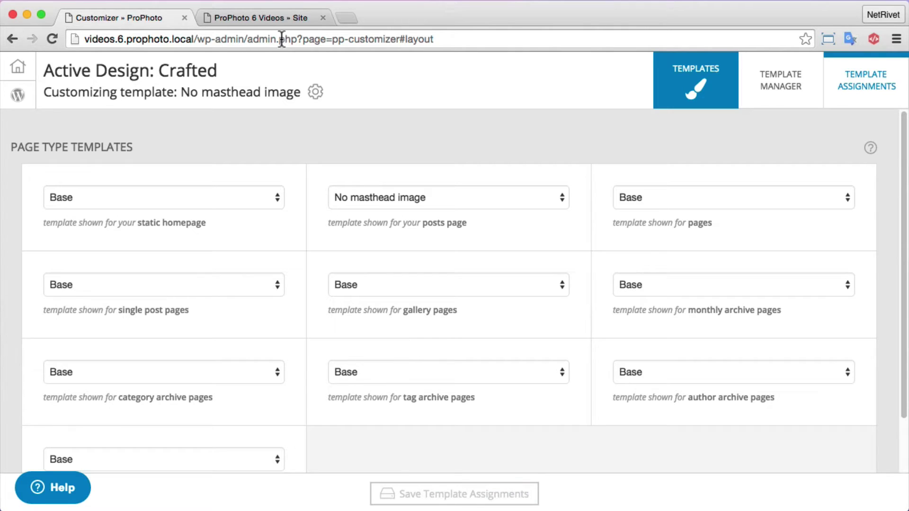
{"action": "left_click", "coordinate": [262, 21]}
{"action": "left_click", "coordinate": [50, 39]}
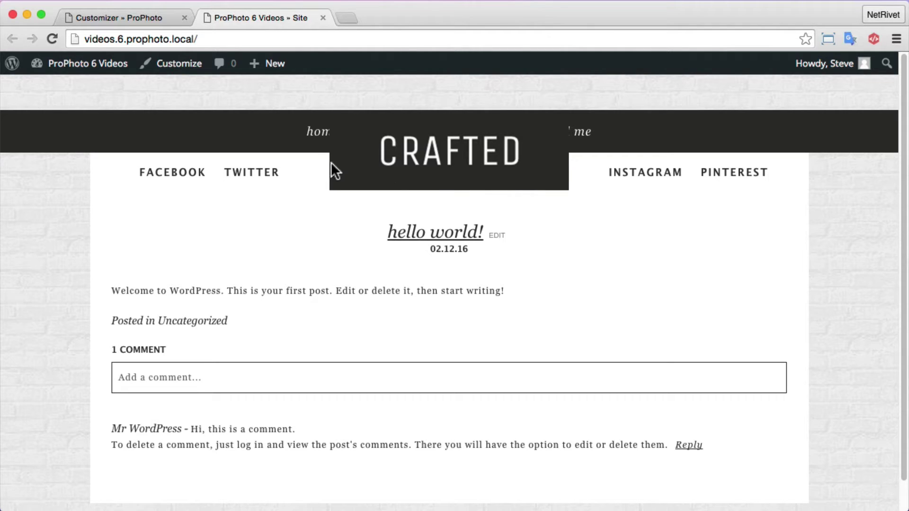
{"action": "left_click", "coordinate": [134, 18]}
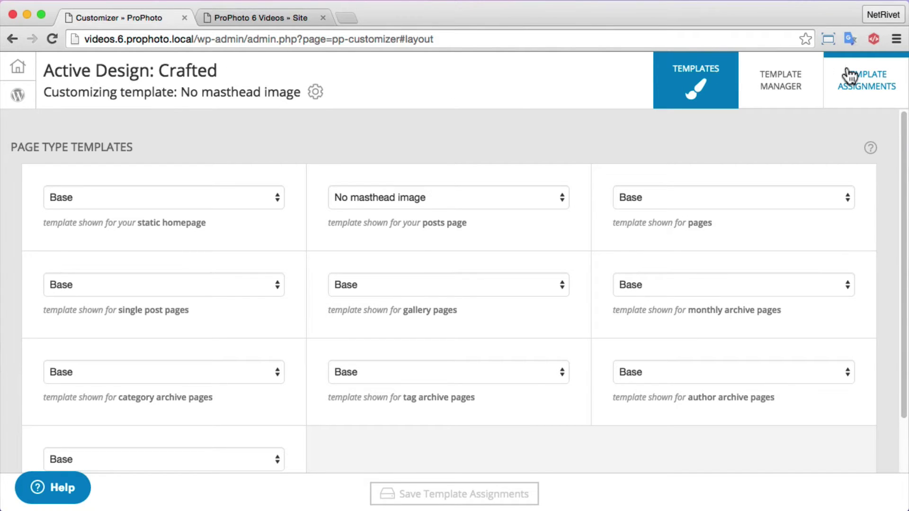
- Add a narrow left header column and move the ProPhoto Images widget into it
{"action": "left_click", "coordinate": [807, 90]}
{"action": "left_click", "coordinate": [365, 492]}
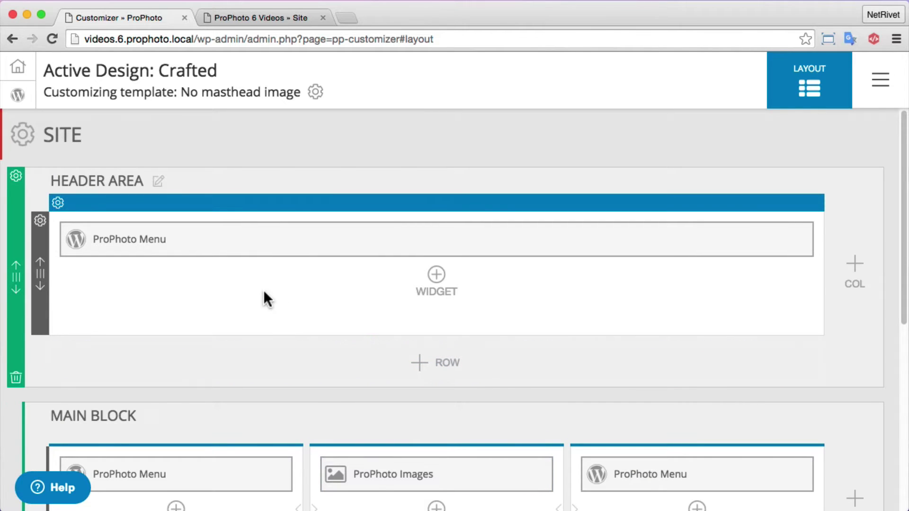
{"action": "scroll", "coordinate": [299, 288], "scroll_direction": "down", "scroll_amount": 5}
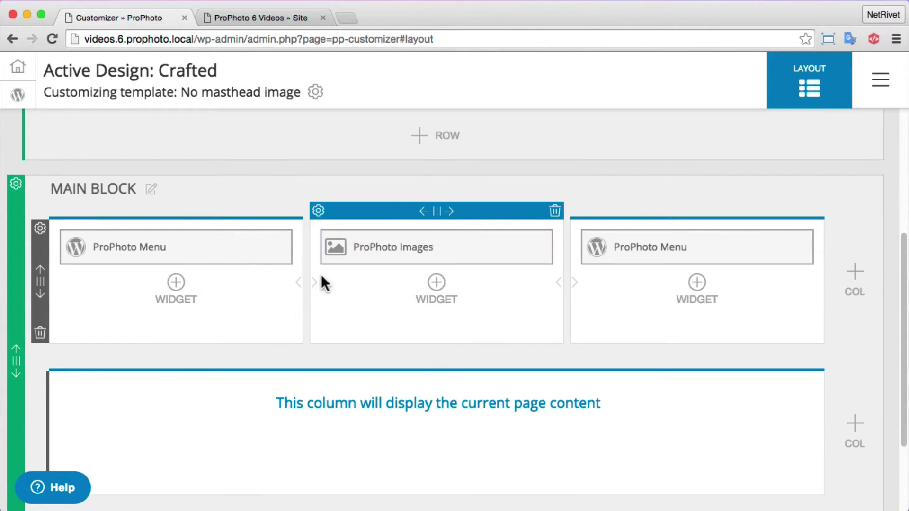
{"action": "scroll", "coordinate": [320, 277], "scroll_direction": "up", "scroll_amount": 5}
{"action": "left_click", "coordinate": [854, 270]}
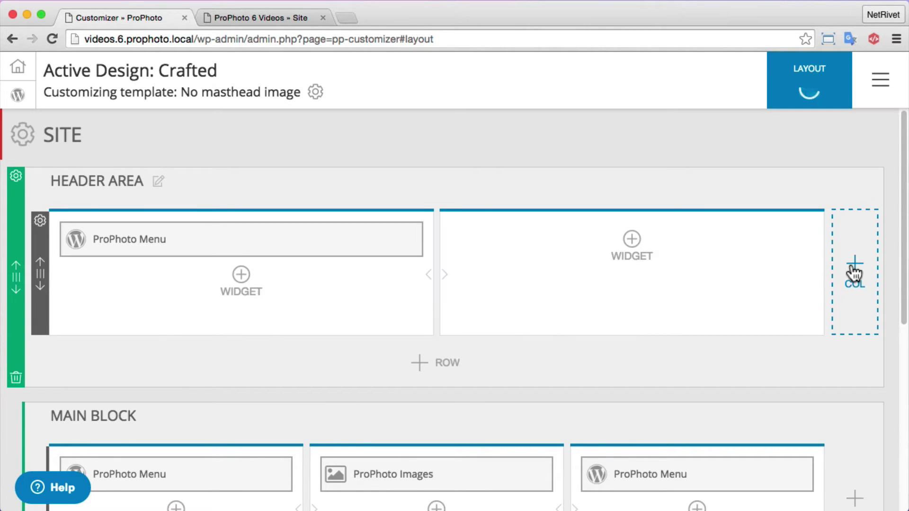
{"action": "left_click_drag", "start_coordinate": [634, 208], "coordinate": [185, 210]}
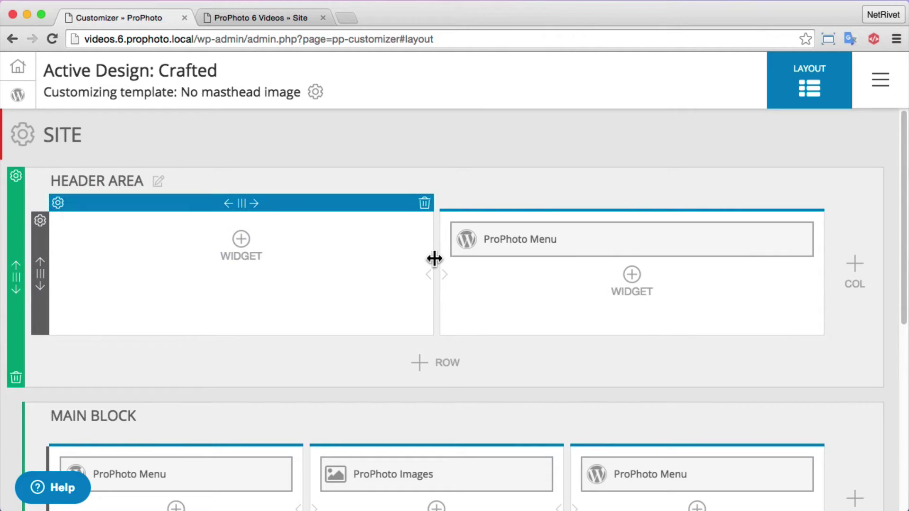
{"action": "left_click_drag", "start_coordinate": [432, 269], "coordinate": [237, 267]}
{"action": "left_click_drag", "start_coordinate": [400, 473], "coordinate": [165, 237]}
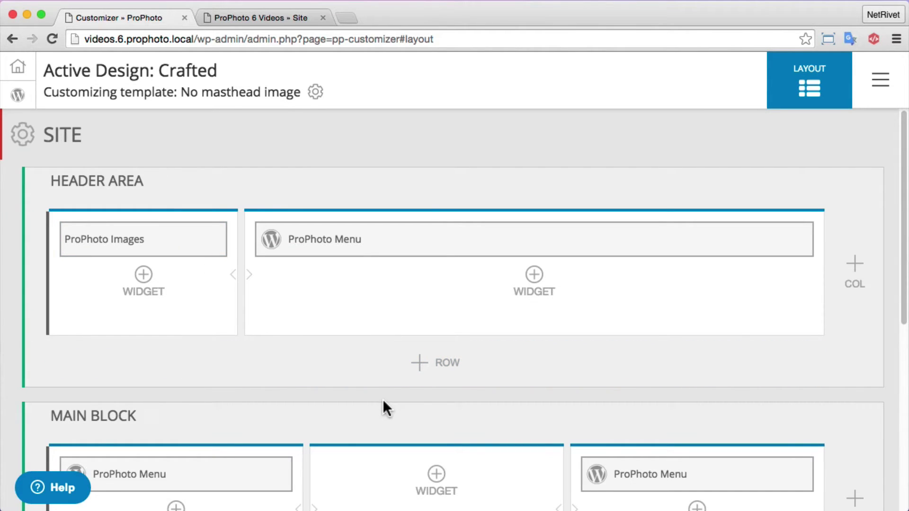
- Delete the Main Block's empty middle column and reload the site to preview
{"action": "scroll", "coordinate": [383, 399], "scroll_direction": "down", "scroll_amount": 3}
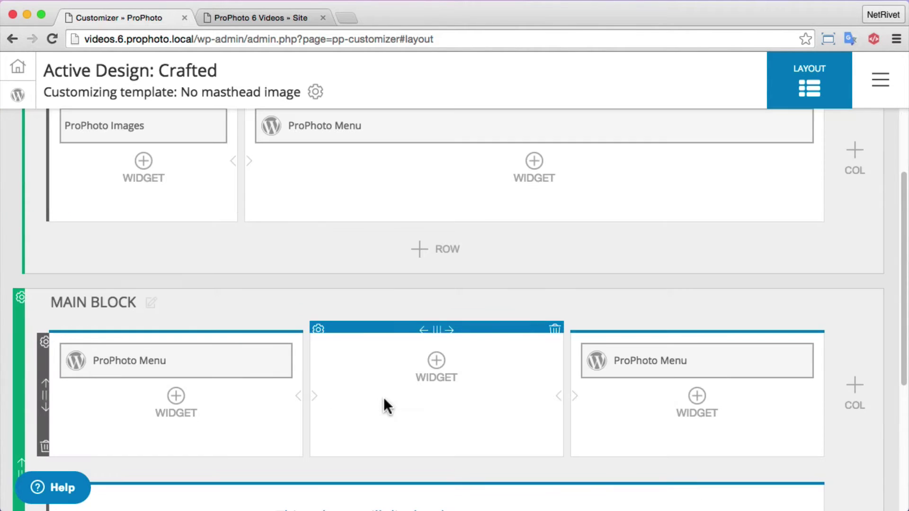
{"action": "left_click", "coordinate": [553, 326]}
{"action": "left_click", "coordinate": [550, 327]}
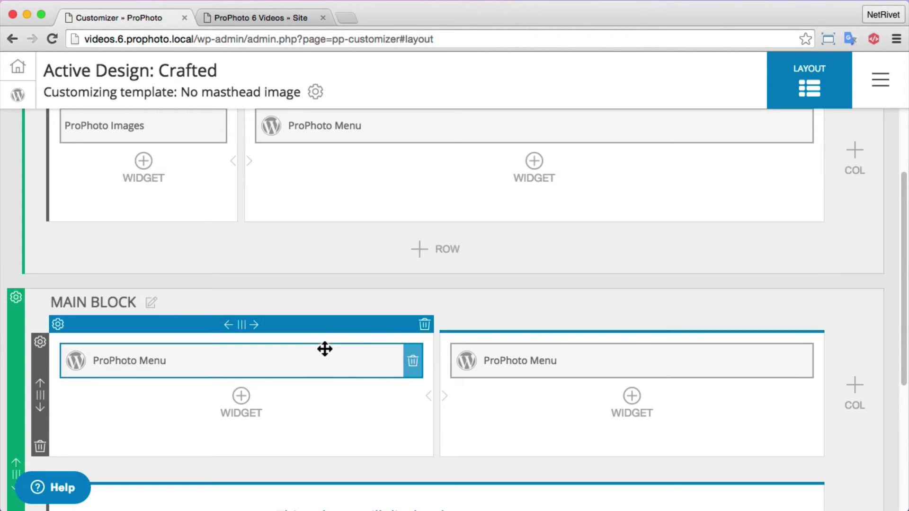
{"action": "left_click", "coordinate": [264, 20]}
{"action": "left_click", "coordinate": [54, 36]}
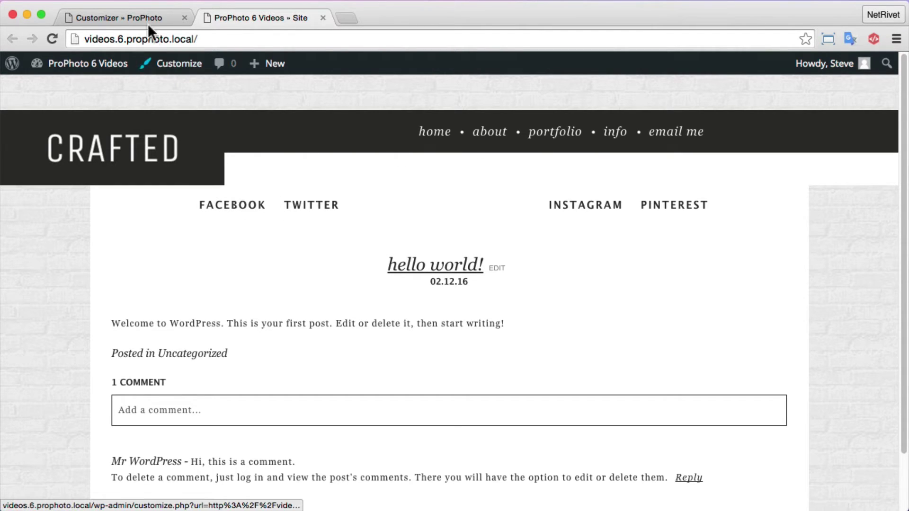
- Give the header row 10% right and 4% left padding, save, and reload the site
{"action": "left_click", "coordinate": [145, 10]}
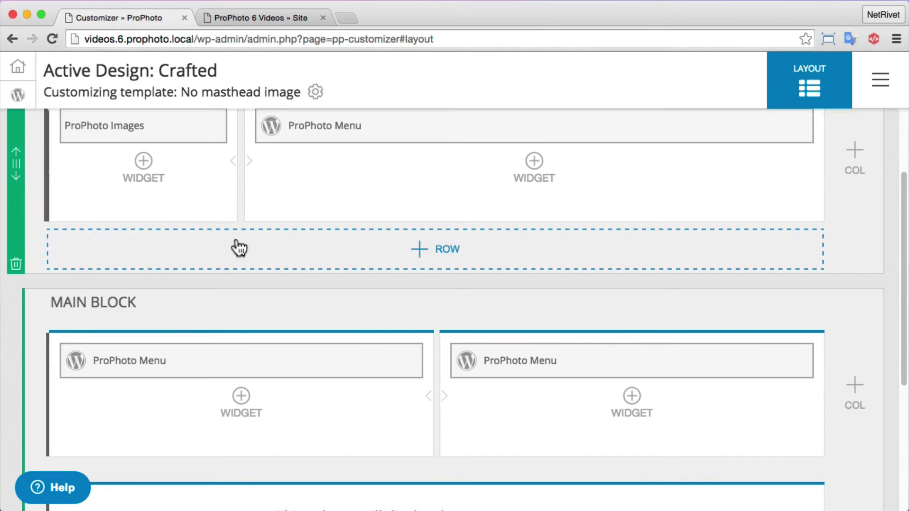
{"action": "scroll", "coordinate": [236, 244], "scroll_direction": "up", "scroll_amount": 3}
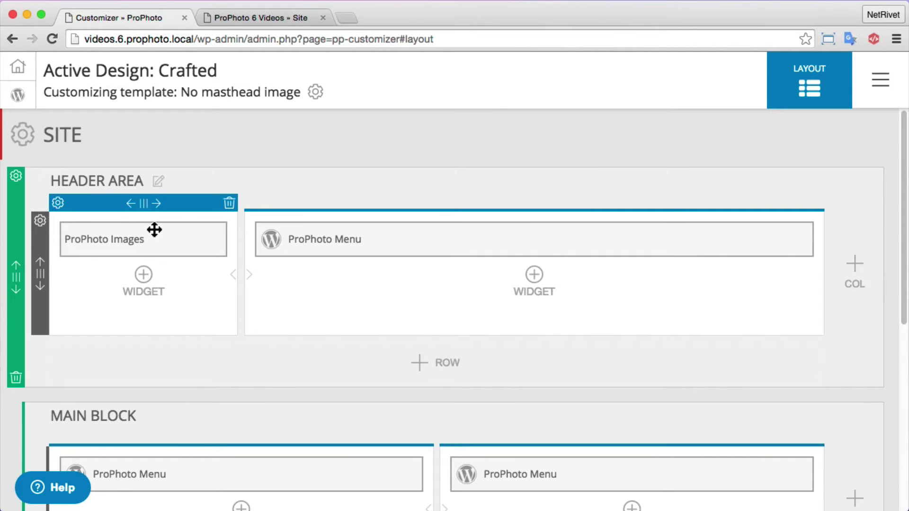
{"action": "left_click", "coordinate": [40, 221]}
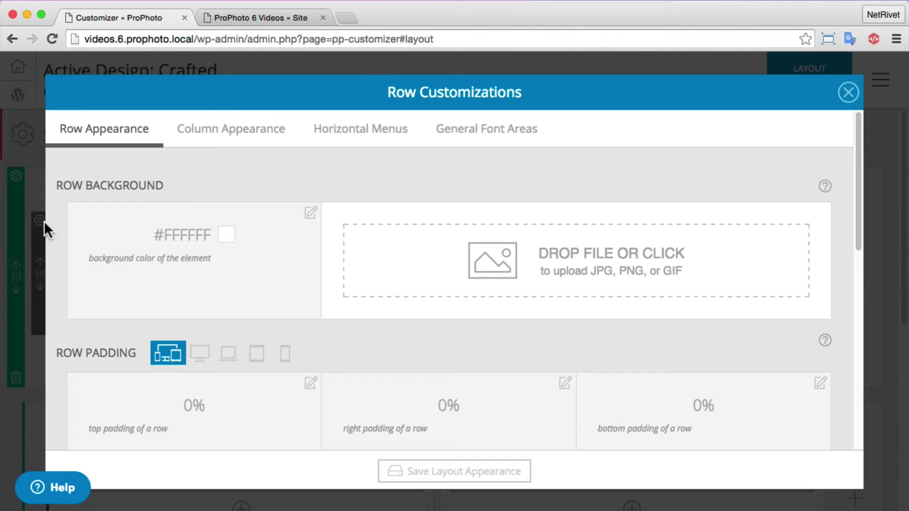
{"action": "scroll", "coordinate": [367, 337], "scroll_direction": "down", "scroll_amount": 5}
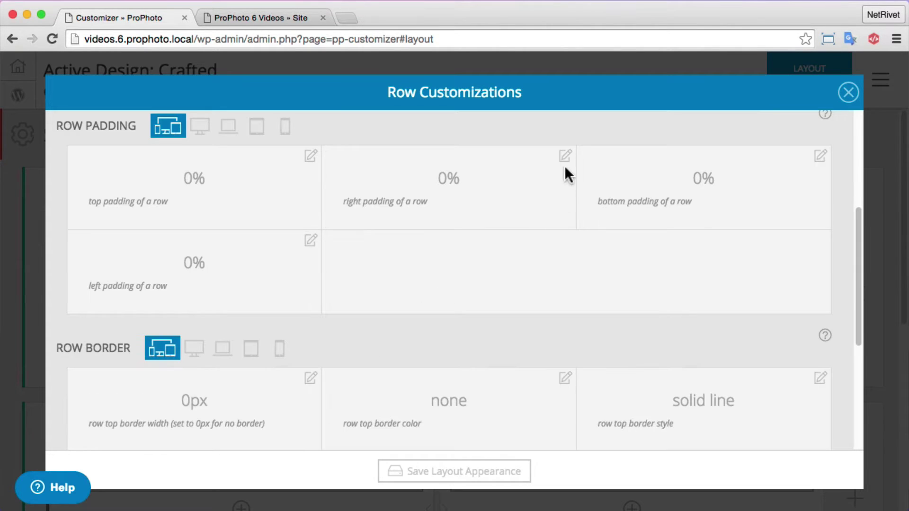
{"action": "left_click", "coordinate": [564, 157]}
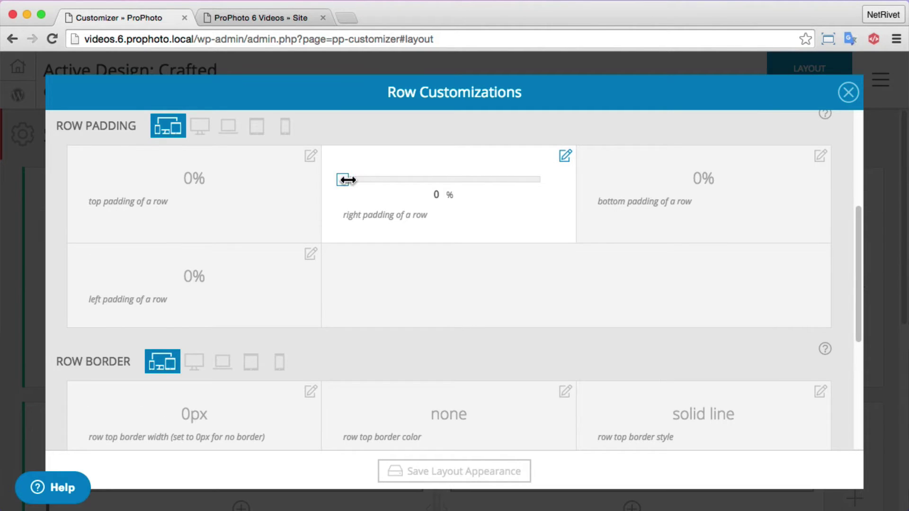
{"action": "left_click_drag", "start_coordinate": [344, 179], "coordinate": [383, 182]}
{"action": "left_click", "coordinate": [311, 254]}
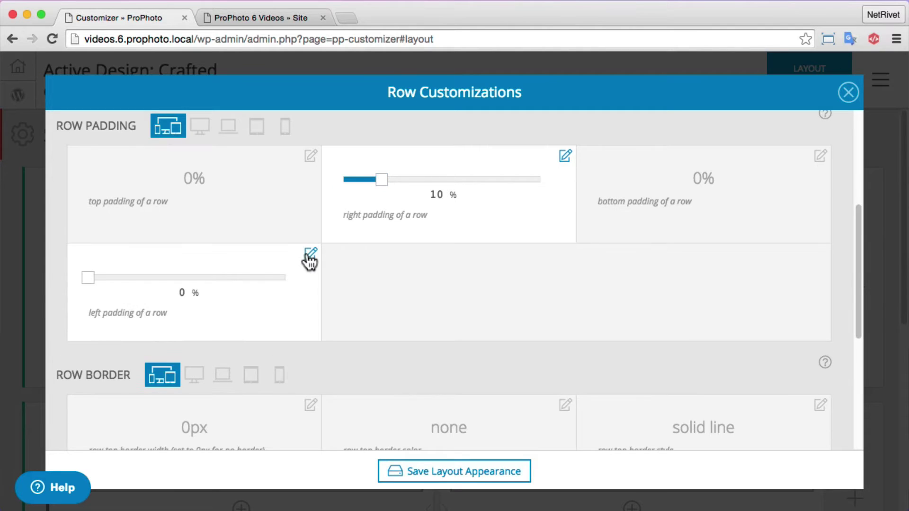
{"action": "left_click_drag", "start_coordinate": [90, 277], "coordinate": [127, 278]}
{"action": "left_click", "coordinate": [430, 470]}
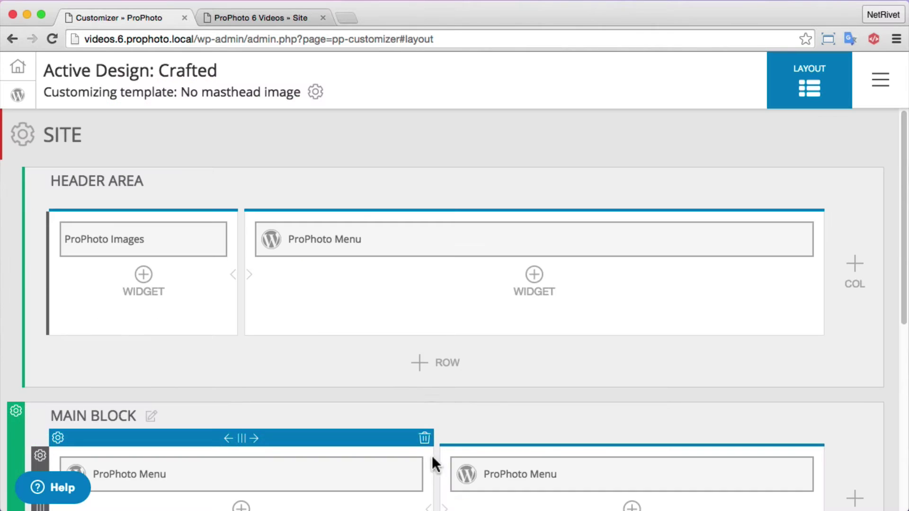
{"action": "left_click", "coordinate": [256, 18]}
{"action": "left_click", "coordinate": [52, 35]}
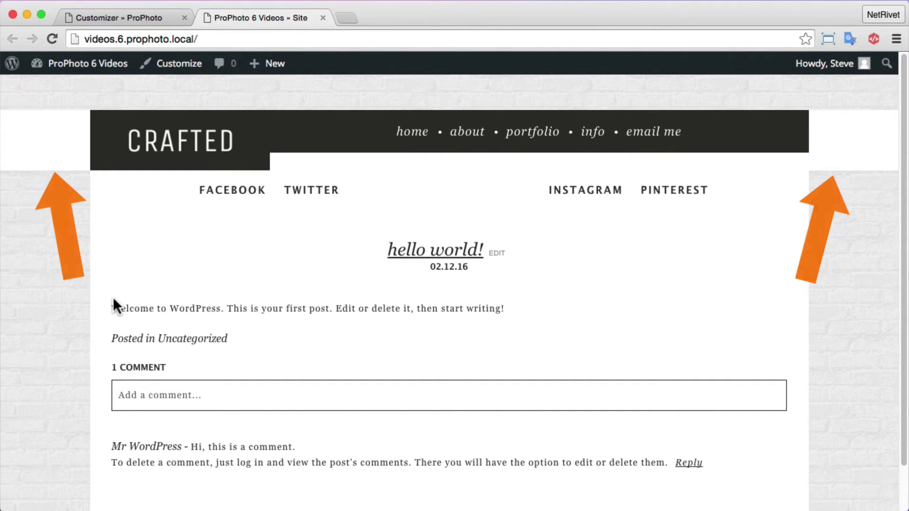
- Clear the header row's background colour to none, save, and check the reloaded site
{"action": "left_click", "coordinate": [144, 16]}
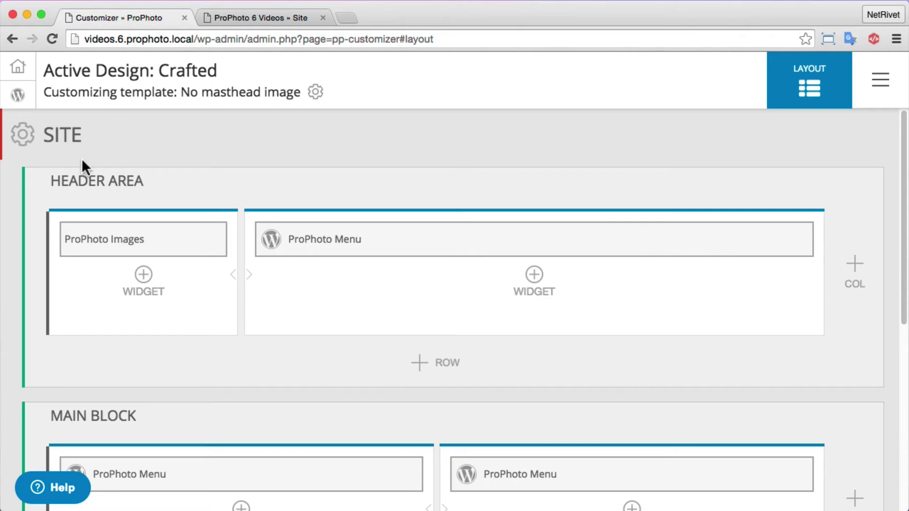
{"action": "left_click", "coordinate": [41, 219]}
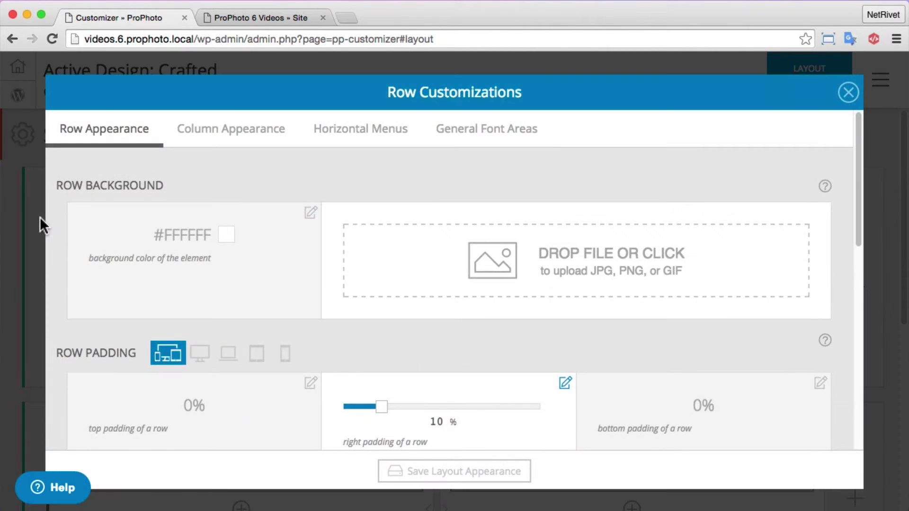
{"action": "left_click", "coordinate": [308, 211]}
{"action": "left_click", "coordinate": [191, 234]}
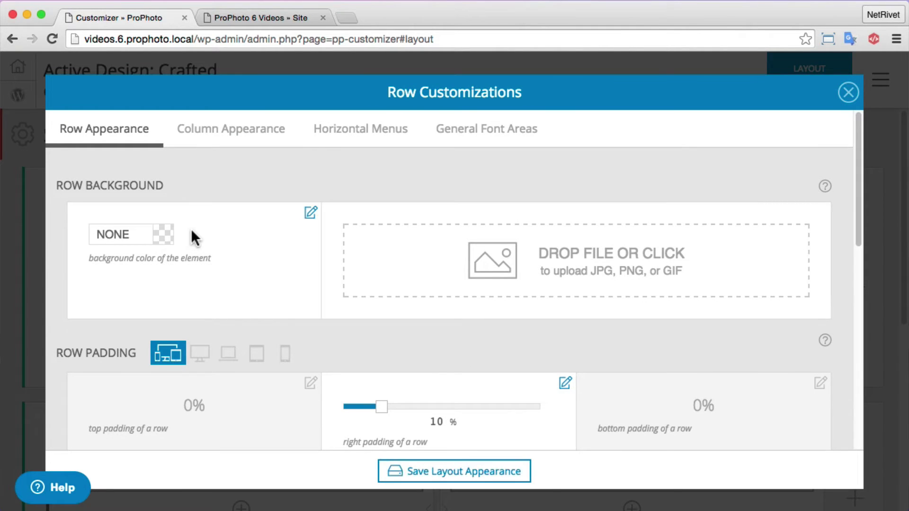
{"action": "left_click", "coordinate": [417, 472]}
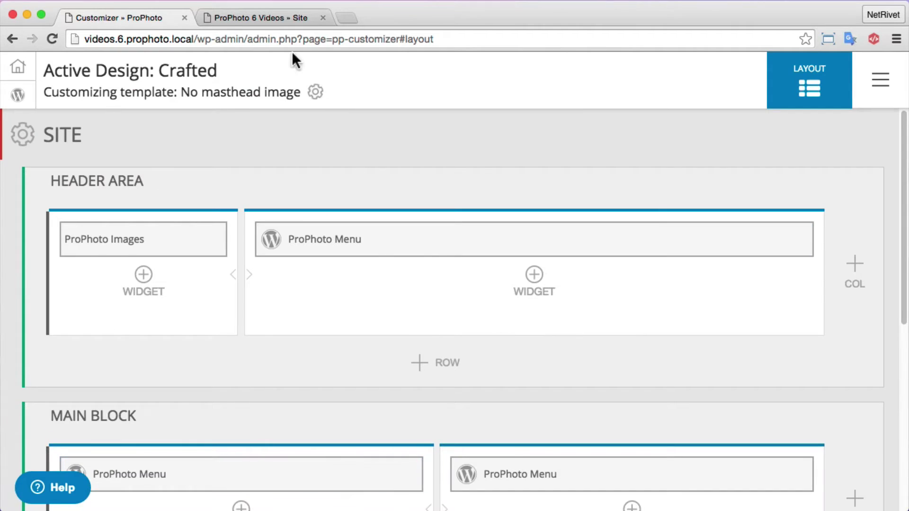
{"action": "left_click", "coordinate": [257, 16]}
{"action": "left_click", "coordinate": [53, 38]}
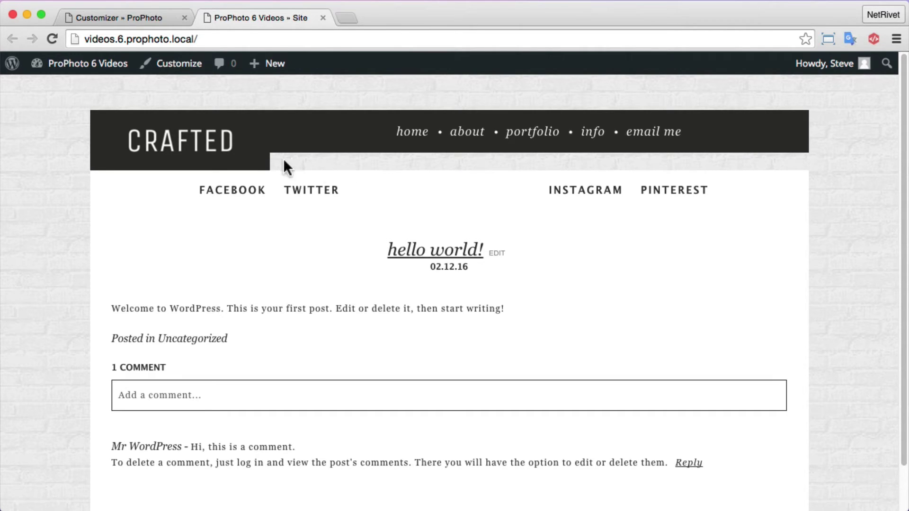
{"action": "left_click", "coordinate": [138, 13]}
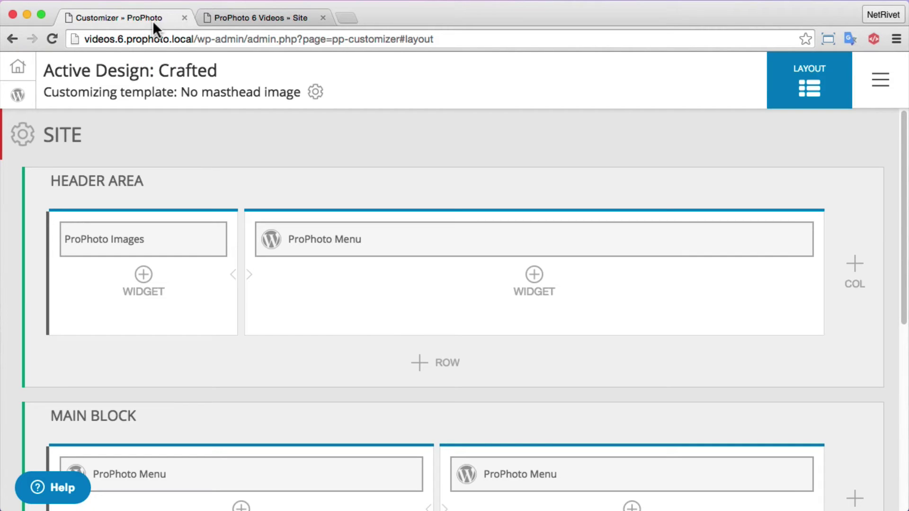
{"action": "left_click", "coordinate": [862, 88]}
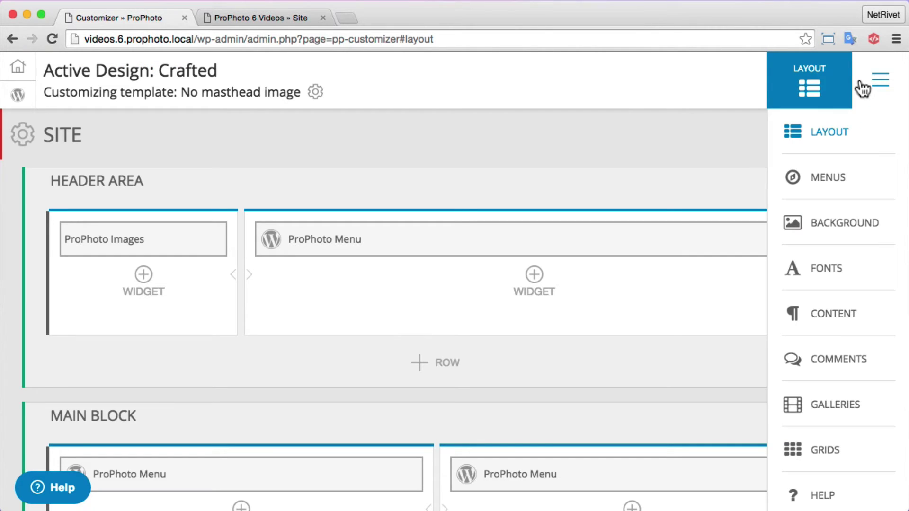
- Copy the mobile menu background colour 2F2F2D from Menu Appearance, then return to the layout
{"action": "left_click", "coordinate": [862, 189]}
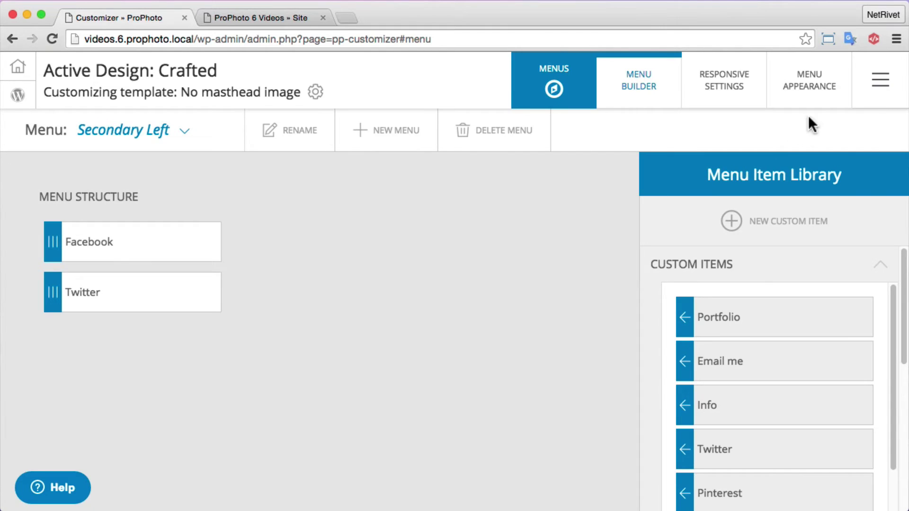
{"action": "left_click", "coordinate": [813, 100]}
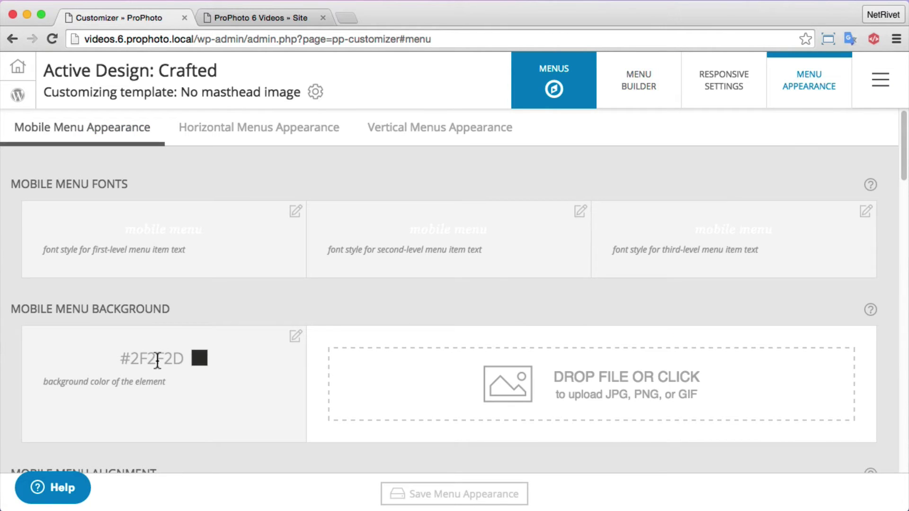
{"action": "double_click", "coordinate": [176, 359]}
{"action": "right_click", "coordinate": [170, 360]}
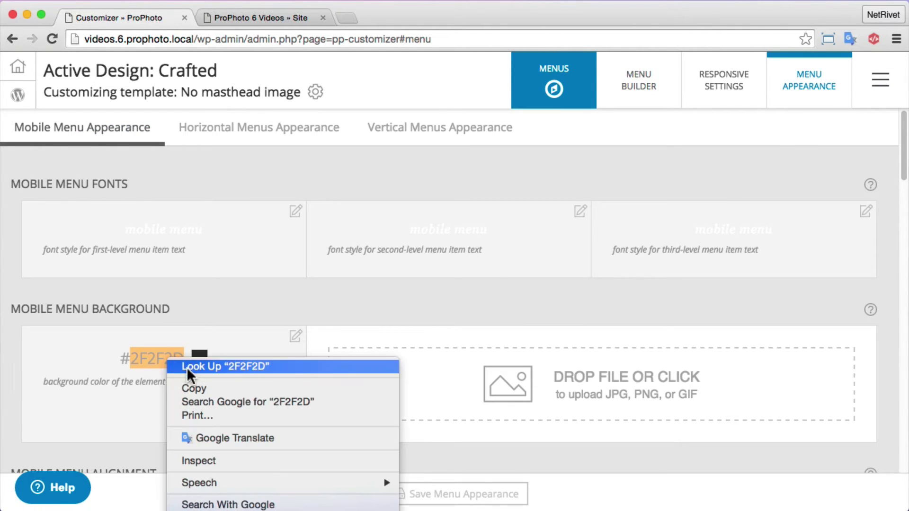
{"action": "left_click", "coordinate": [197, 387]}
{"action": "left_click", "coordinate": [881, 83]}
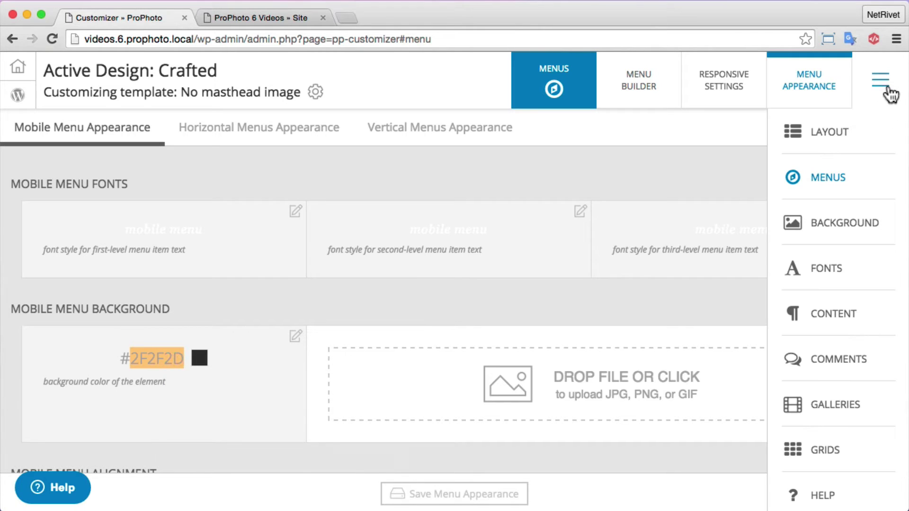
{"action": "left_click", "coordinate": [849, 134]}
- Paste 2F2F2D as the header menu column's background colour and save it
{"action": "mouse_move", "coordinate": [254, 212]}
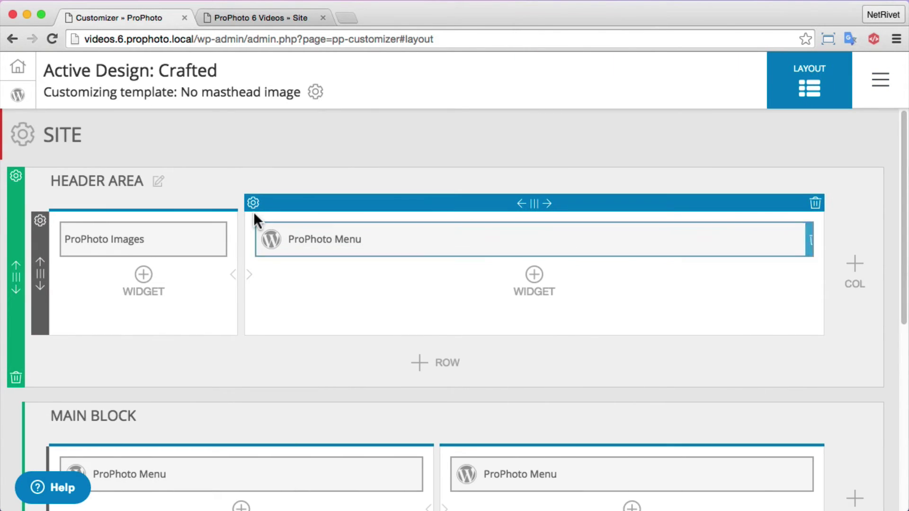
{"action": "left_click", "coordinate": [253, 203]}
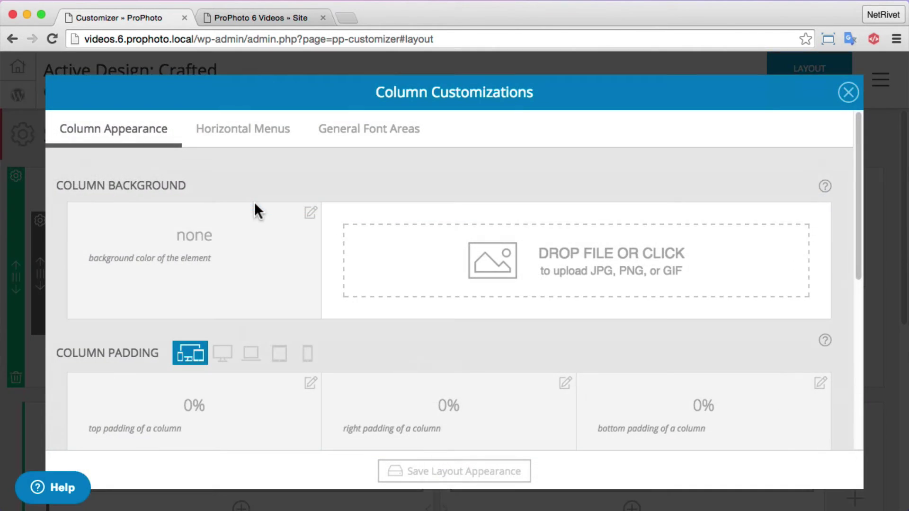
{"action": "left_click", "coordinate": [311, 212]}
{"action": "double_click", "coordinate": [112, 234]}
{"action": "right_click", "coordinate": [114, 232]}
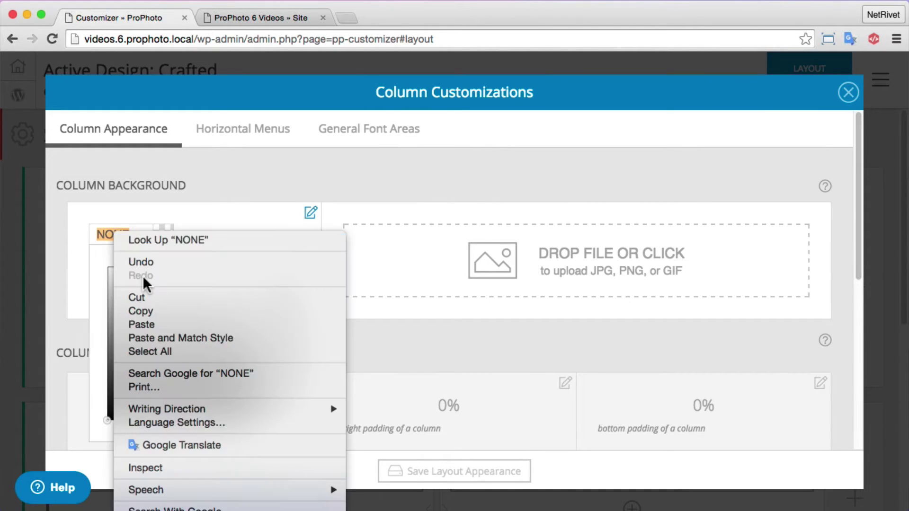
{"action": "left_click", "coordinate": [155, 320]}
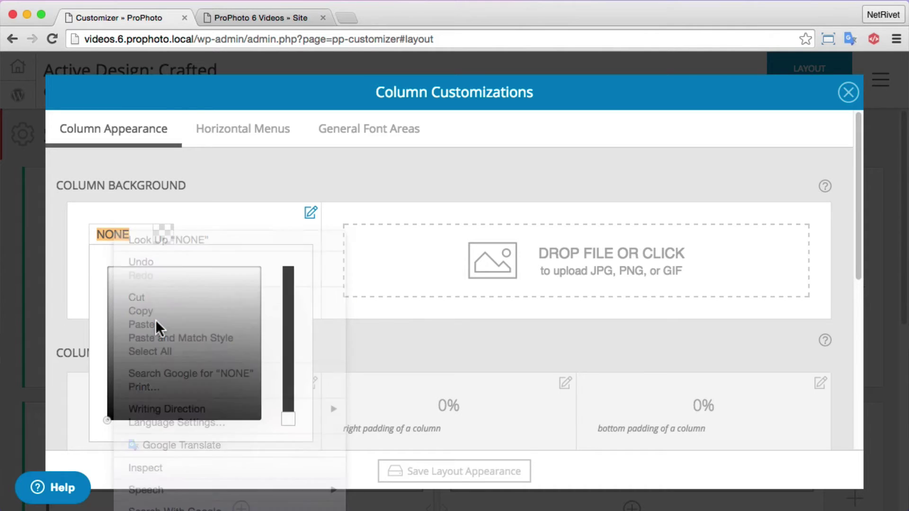
{"action": "left_click", "coordinate": [412, 474]}
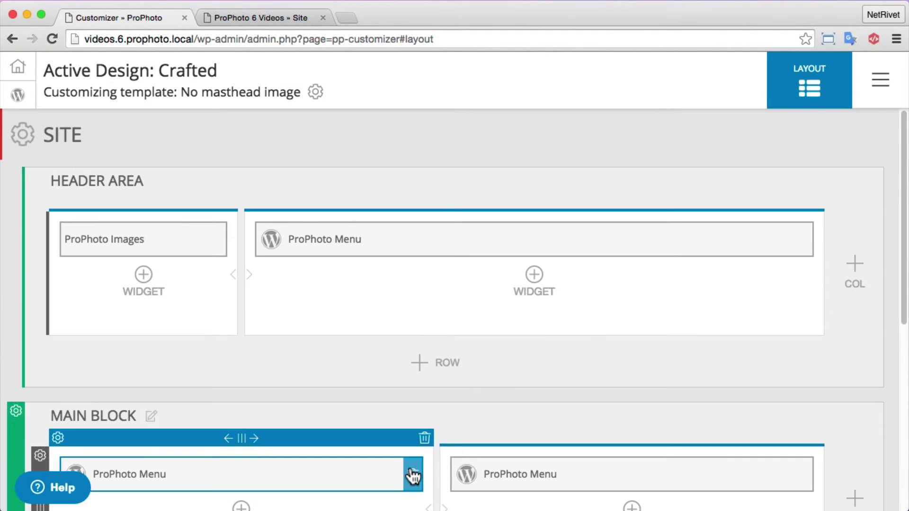
{"action": "left_click", "coordinate": [264, 21]}
- Reload the site and test the dark header band at narrower and wider window widths
{"action": "left_click", "coordinate": [53, 39]}
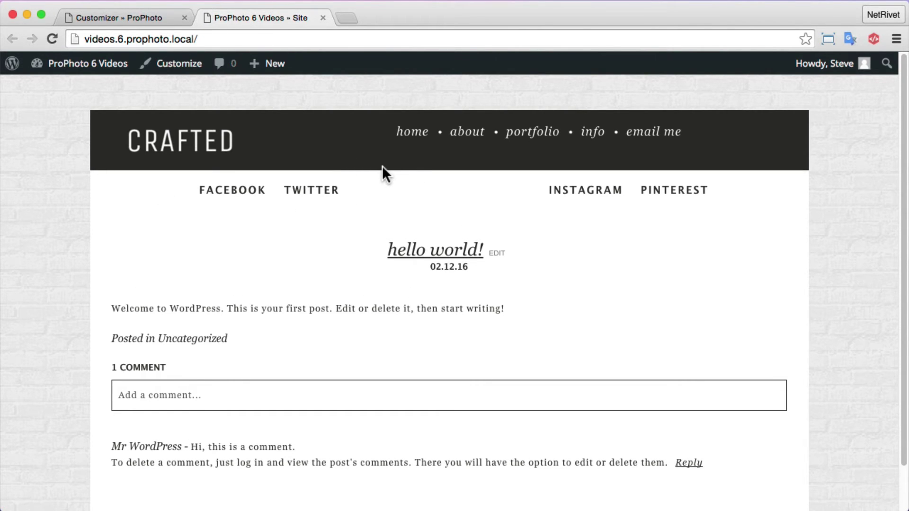
{"action": "left_click_drag", "start_coordinate": [25, 223], "coordinate": [308, 247]}
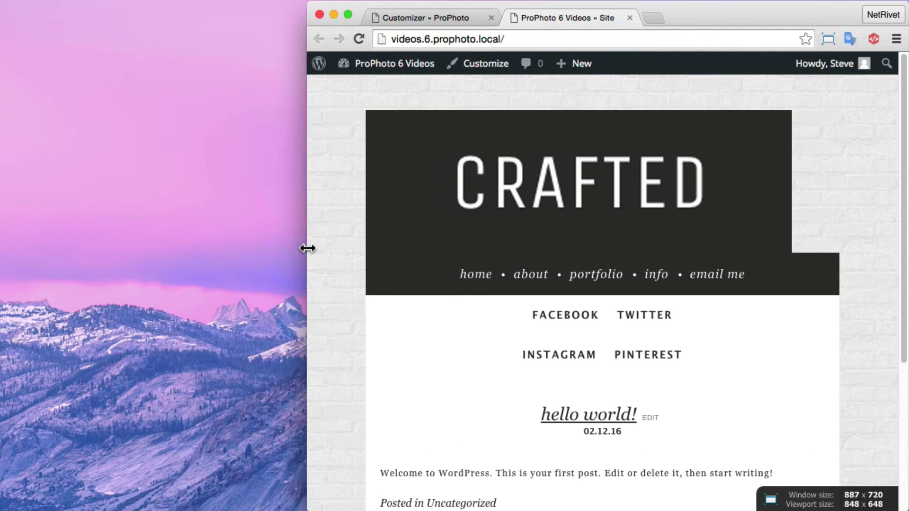
{"action": "left_click_drag", "start_coordinate": [307, 248], "coordinate": [122, 270]}
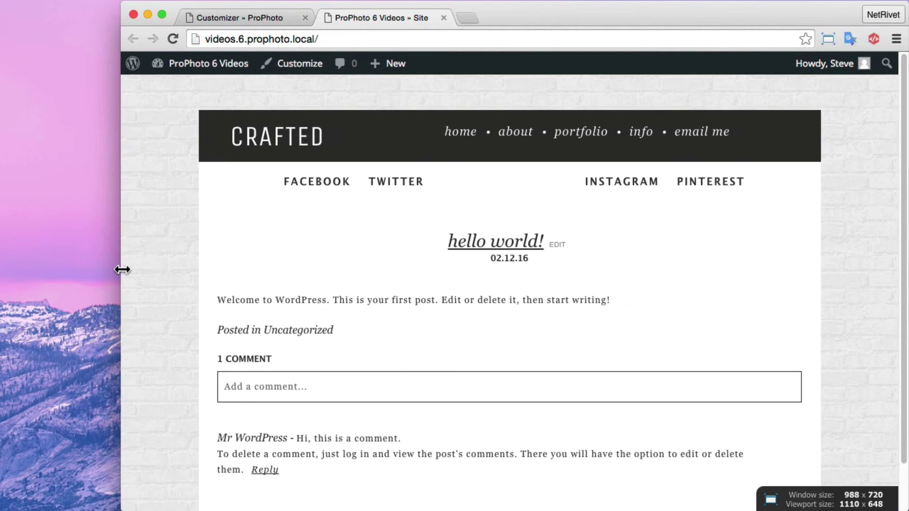
{"action": "left_click", "coordinate": [254, 18]}
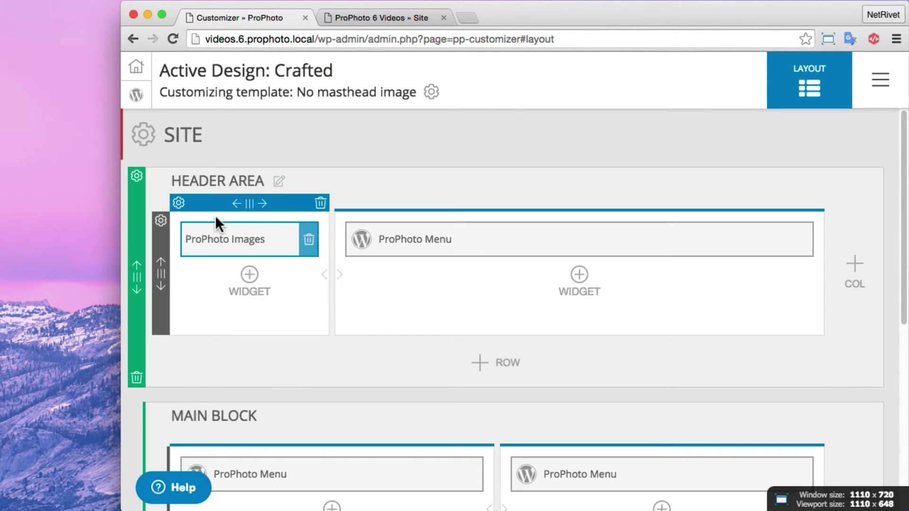
- Center the logo column's widgets horizontally, save, and reload the site
{"action": "left_click", "coordinate": [178, 203]}
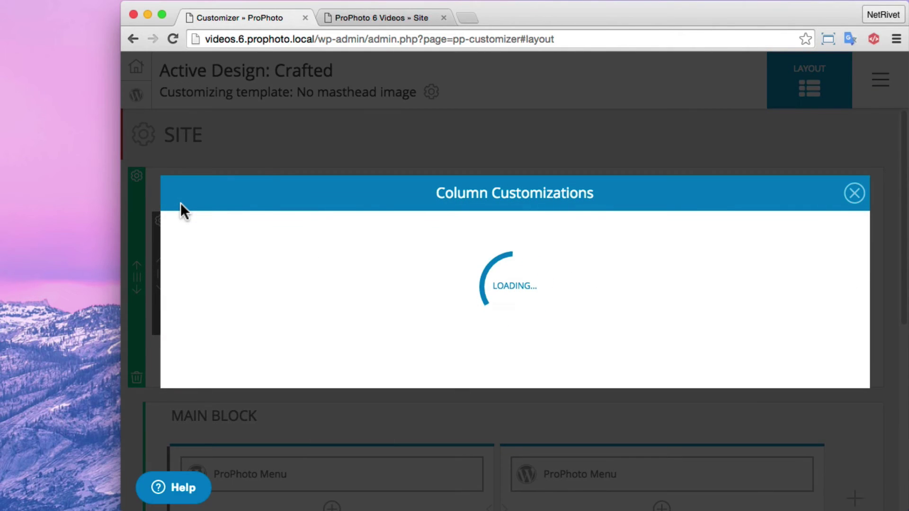
{"action": "scroll", "coordinate": [541, 326], "scroll_direction": "down", "scroll_amount": 5}
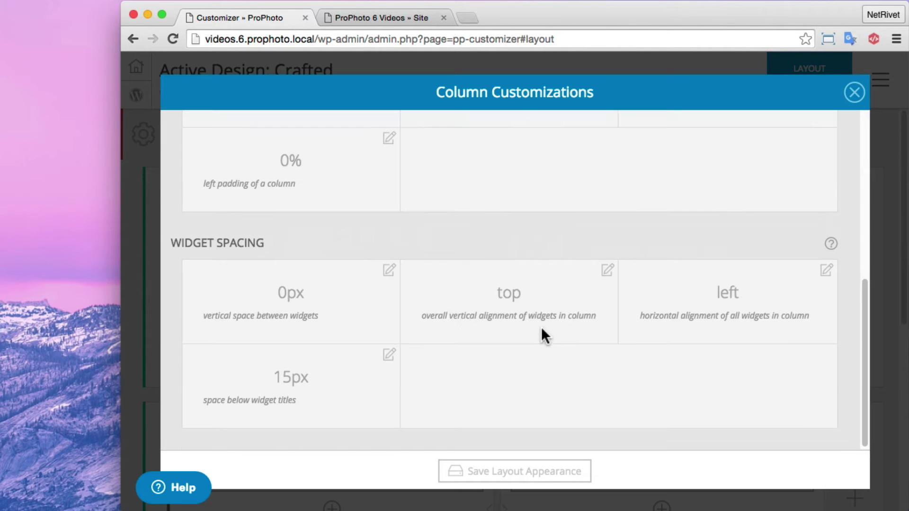
{"action": "left_click", "coordinate": [826, 271]}
{"action": "left_click", "coordinate": [662, 307]}
{"action": "left_click", "coordinate": [525, 469]}
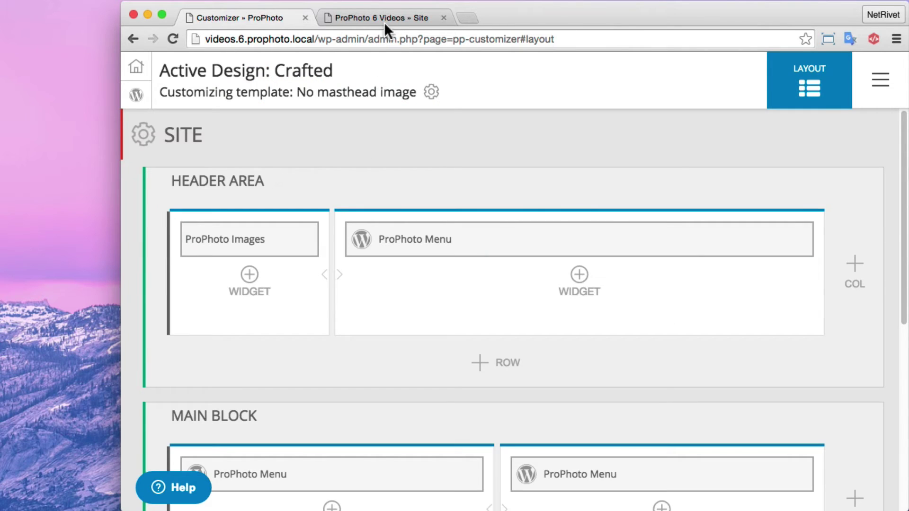
{"action": "left_click", "coordinate": [384, 22]}
{"action": "left_click", "coordinate": [171, 37]}
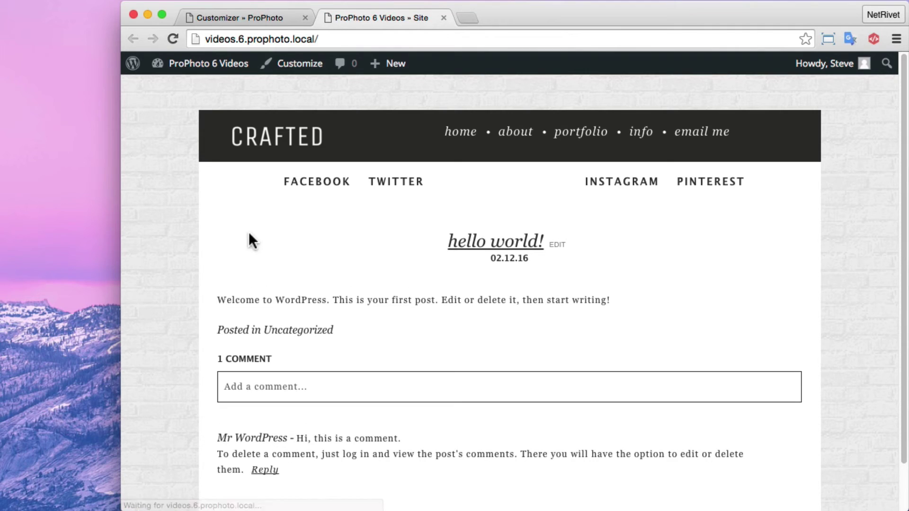
- Narrow the browser window to check the stacked header, then return to the ProPhoto layout editor
{"action": "left_click_drag", "start_coordinate": [119, 155], "coordinate": [223, 193]}
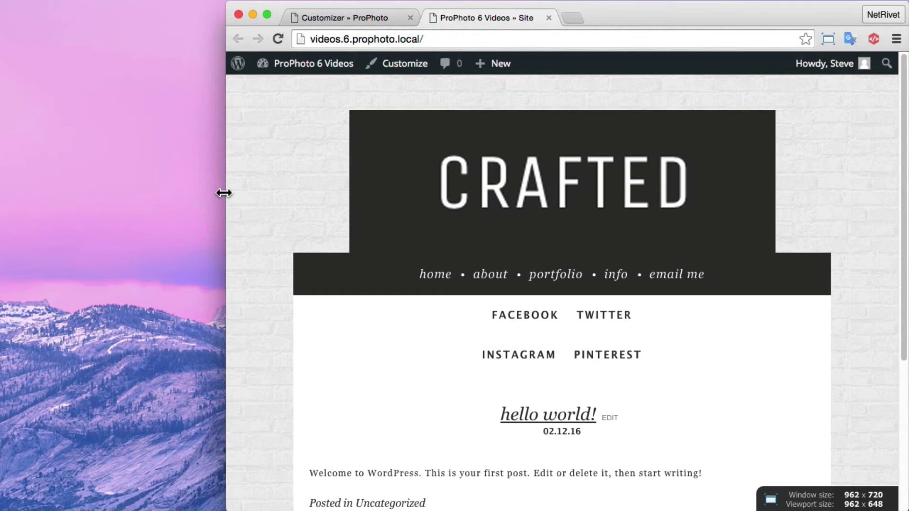
{"action": "left_click", "coordinate": [373, 14]}
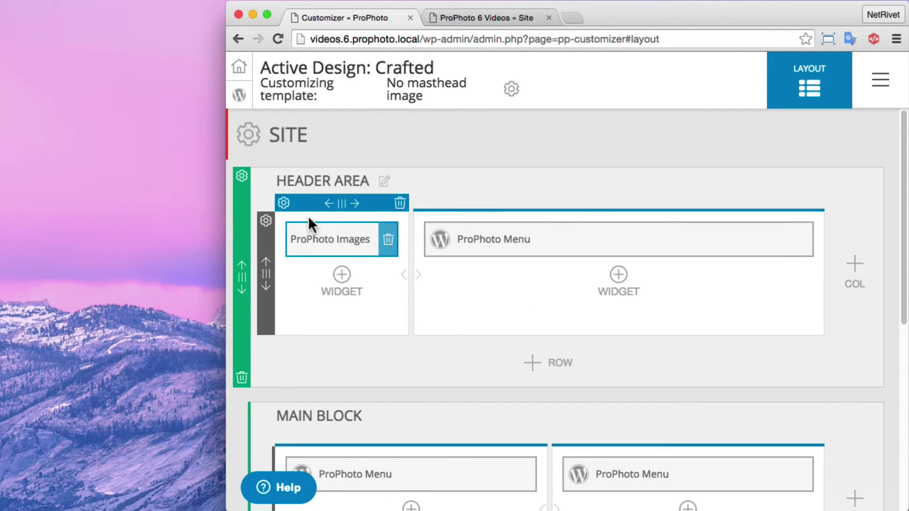
- Give the logo column a #2F2F2D background colour, save it, and view the live site
{"action": "left_click", "coordinate": [284, 202]}
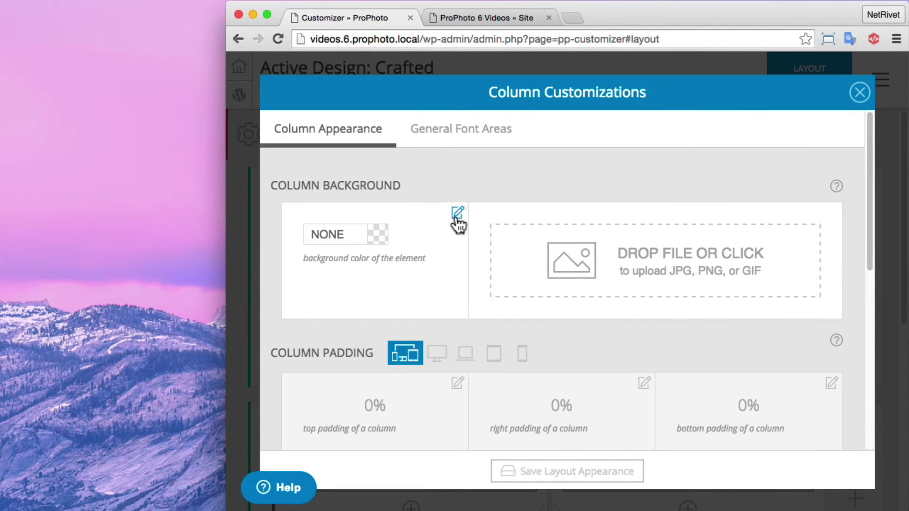
{"action": "left_click", "coordinate": [323, 231]}
{"action": "double_click", "coordinate": [316, 232]}
{"action": "right_click", "coordinate": [321, 230]}
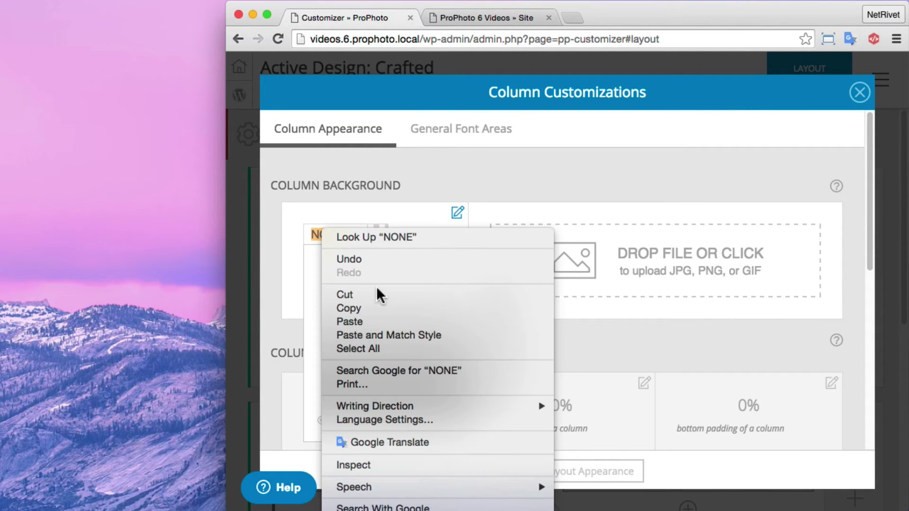
{"action": "left_click", "coordinate": [349, 322]}
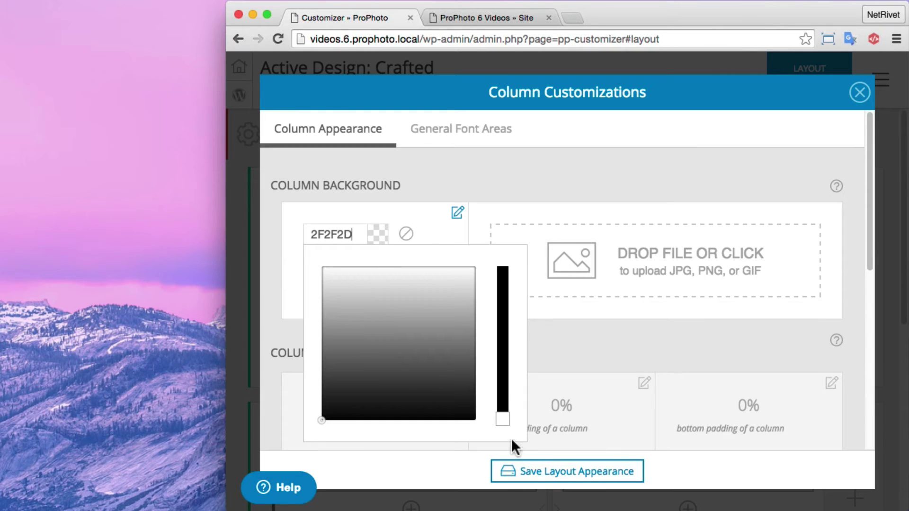
{"action": "left_click", "coordinate": [526, 477]}
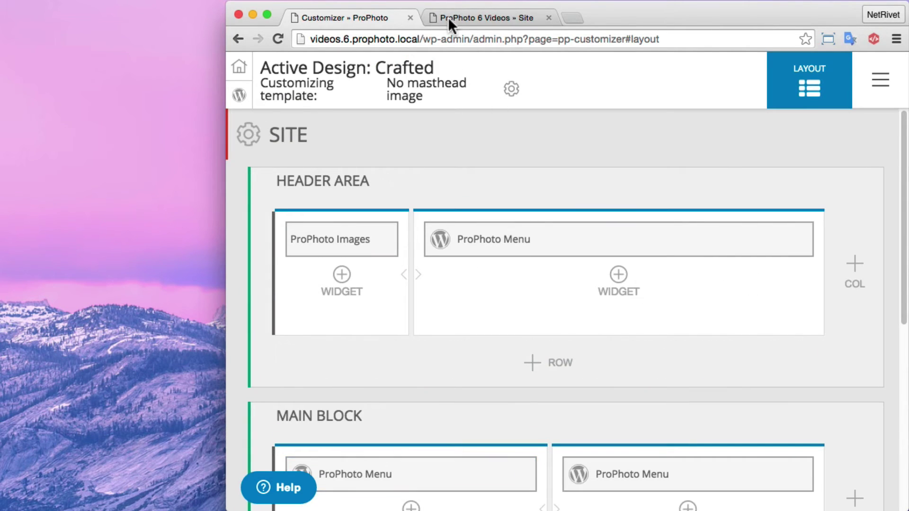
{"action": "left_click", "coordinate": [450, 17]}
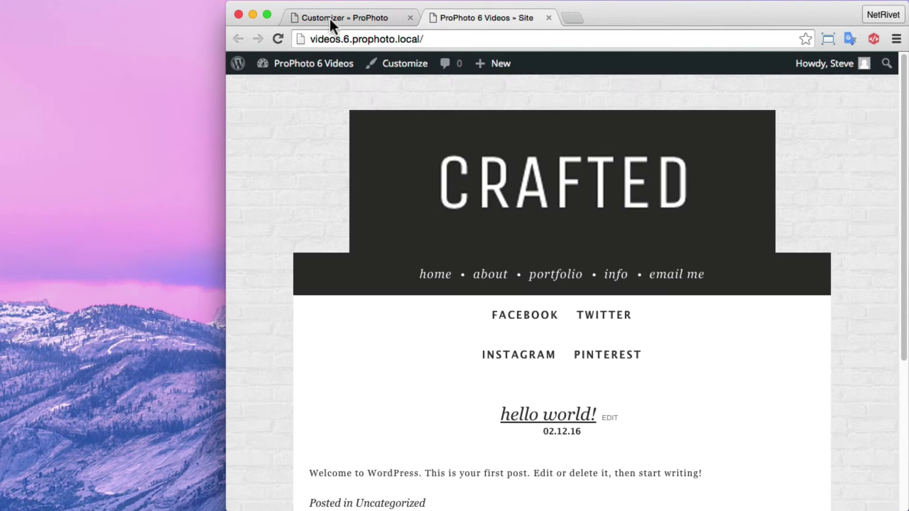
- Reload the site to confirm the dark header, widen the window to full width, and return to the editor
{"action": "left_click", "coordinate": [279, 38]}
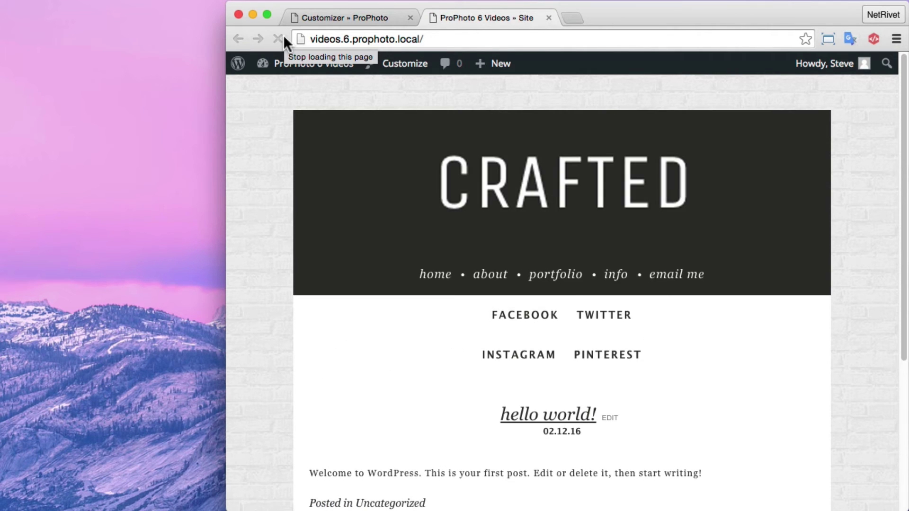
{"action": "left_click_drag", "start_coordinate": [229, 105], "coordinate": [1, 121]}
{"action": "left_click", "coordinate": [150, 18]}
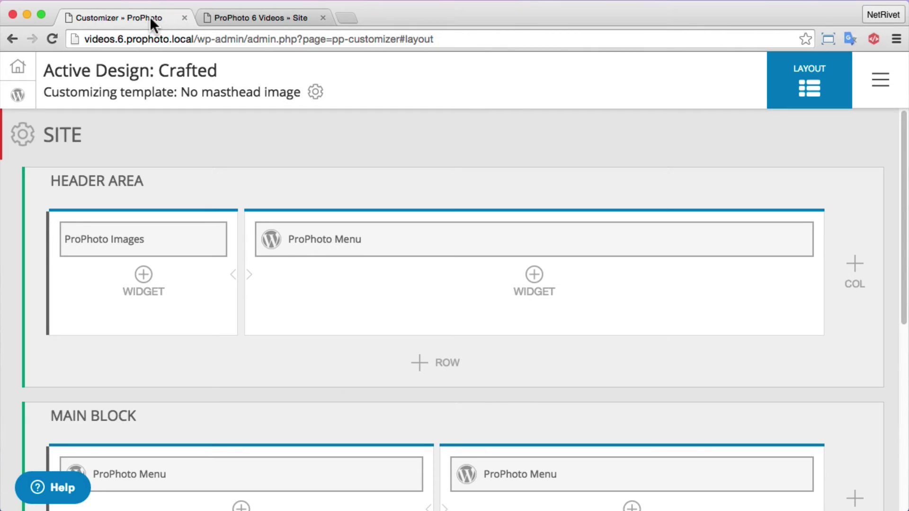
- In Template Assignments, assign No masthead image to pages, single posts, galleries and monthly archives
{"action": "left_click", "coordinate": [315, 96]}
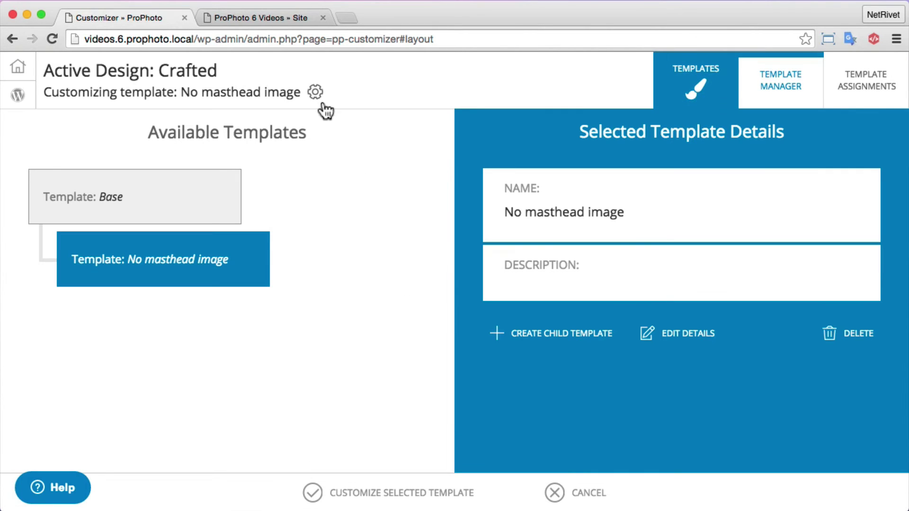
{"action": "left_click", "coordinate": [866, 90]}
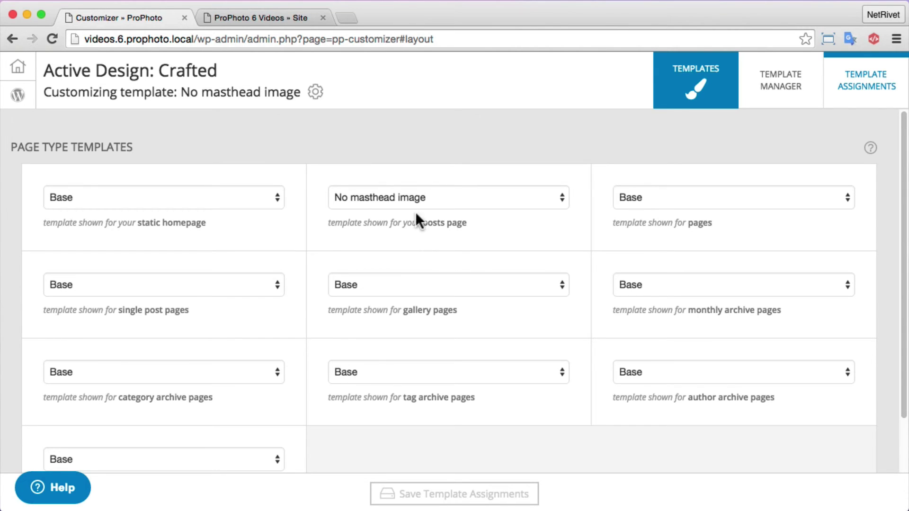
{"action": "left_click", "coordinate": [710, 197]}
{"action": "left_click", "coordinate": [705, 213]}
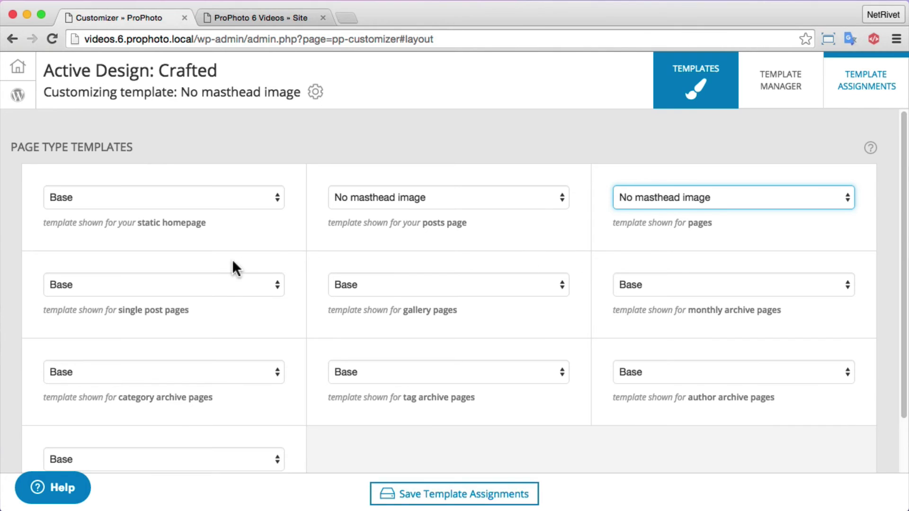
{"action": "left_click", "coordinate": [191, 283]}
{"action": "left_click", "coordinate": [178, 295]}
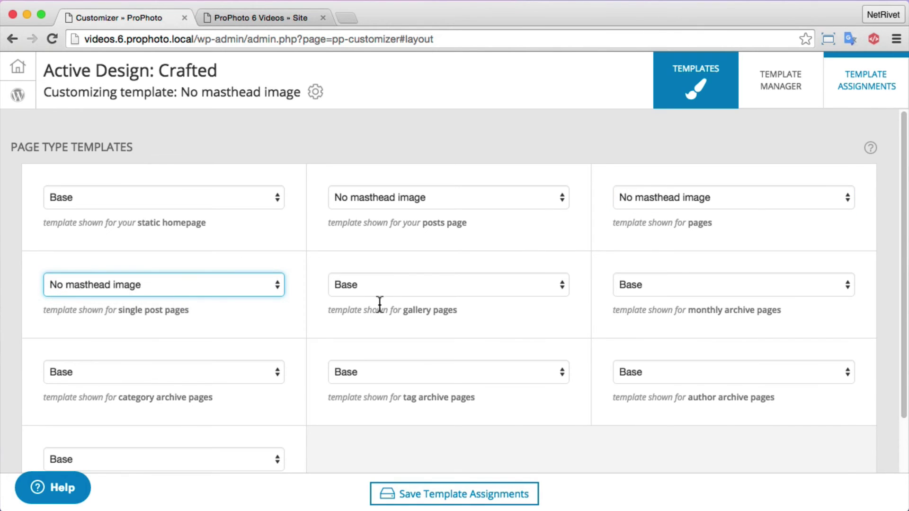
{"action": "left_click", "coordinate": [429, 289]}
{"action": "left_click", "coordinate": [426, 295]}
{"action": "left_click", "coordinate": [653, 289]}
{"action": "left_click", "coordinate": [651, 299]}
- Assign No masthead image to category, tag and author archives and search results, then save
{"action": "left_click", "coordinate": [197, 369]}
{"action": "left_click", "coordinate": [191, 386]}
{"action": "left_click", "coordinate": [426, 372]}
{"action": "left_click", "coordinate": [426, 385]}
{"action": "left_click", "coordinate": [648, 376]}
{"action": "left_click", "coordinate": [651, 388]}
{"action": "scroll", "coordinate": [499, 373], "scroll_direction": "down", "scroll_amount": 3}
{"action": "left_click", "coordinate": [149, 398]}
{"action": "left_click", "coordinate": [138, 408]}
{"action": "left_click", "coordinate": [435, 492]}
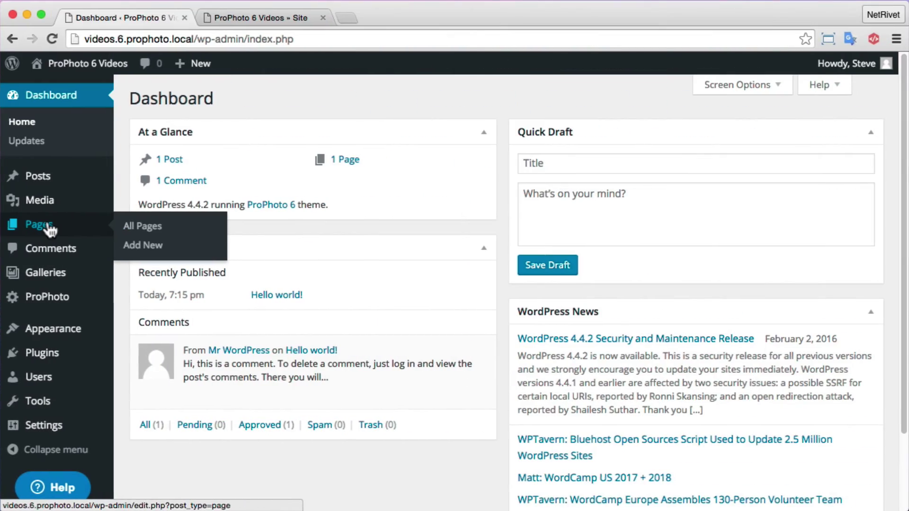
- Open Sample Page from the WordPress Pages list for editing
{"action": "left_click", "coordinate": [49, 226]}
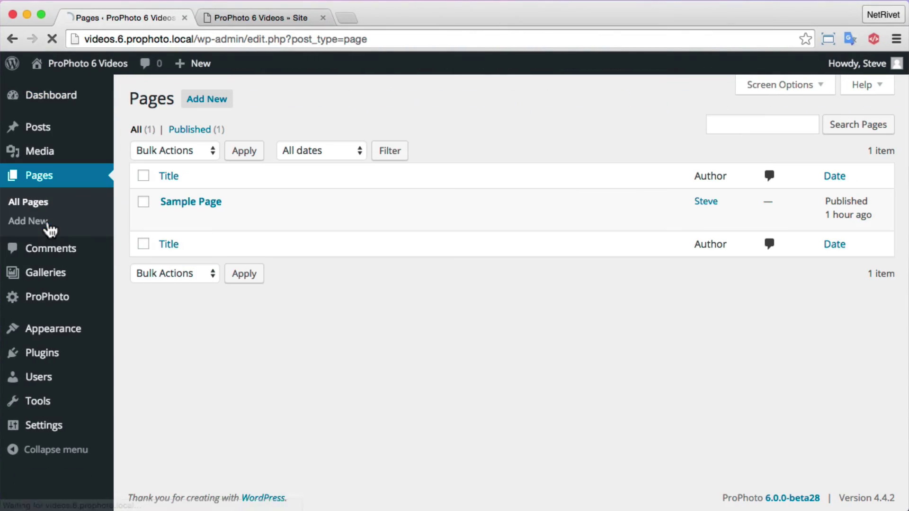
{"action": "left_click", "coordinate": [214, 206]}
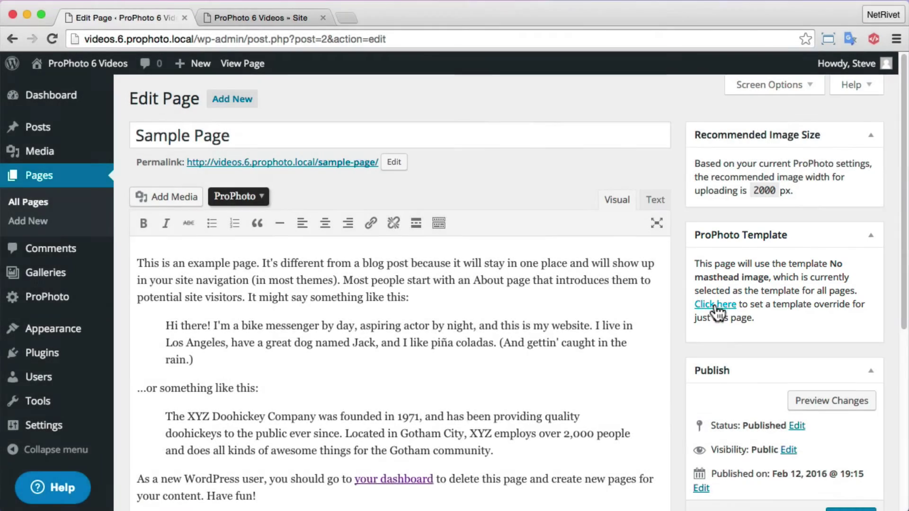
- Enable Sample Page's template override, trying Base before settling on No masthead image
{"action": "left_click", "coordinate": [716, 306]}
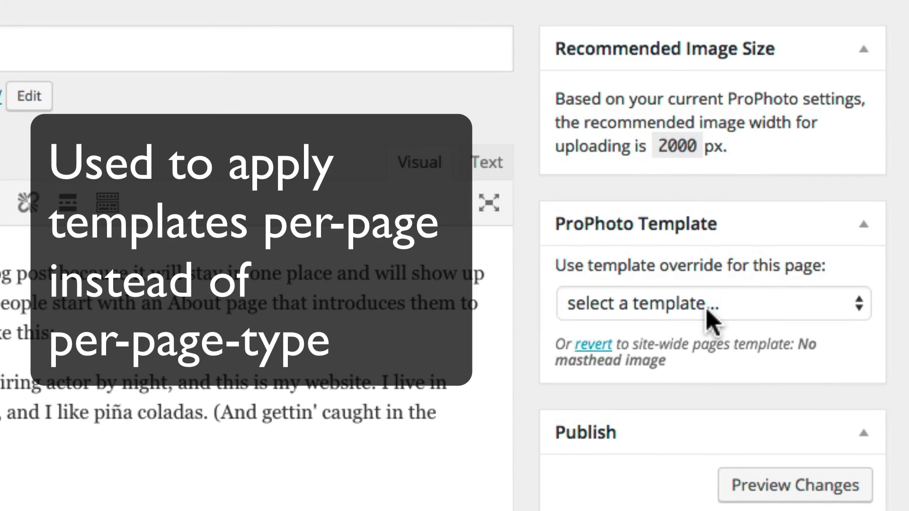
{"action": "left_click", "coordinate": [710, 322]}
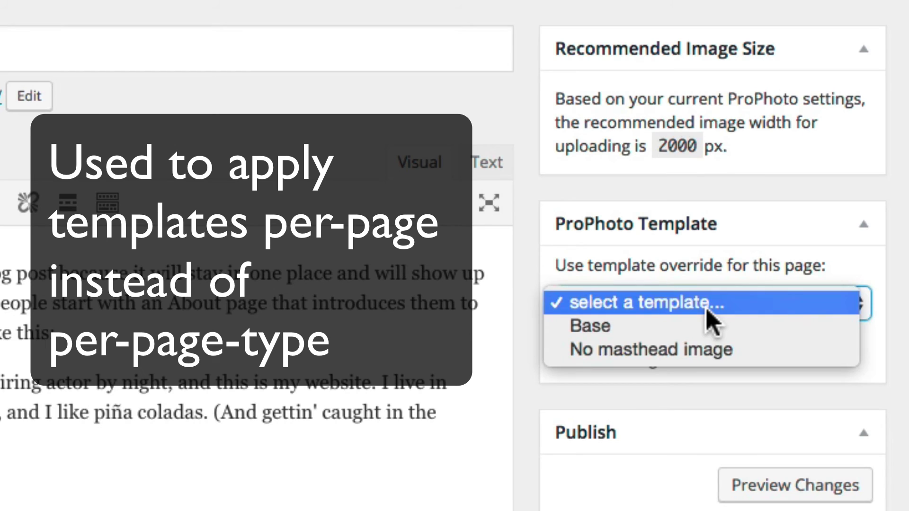
{"action": "left_click", "coordinate": [684, 326]}
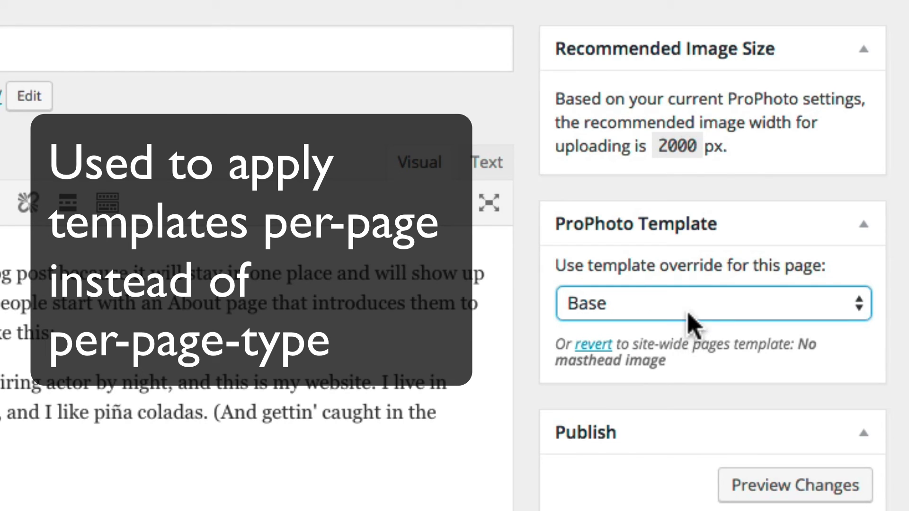
{"action": "left_click", "coordinate": [687, 318]}
{"action": "left_click", "coordinate": [668, 331]}
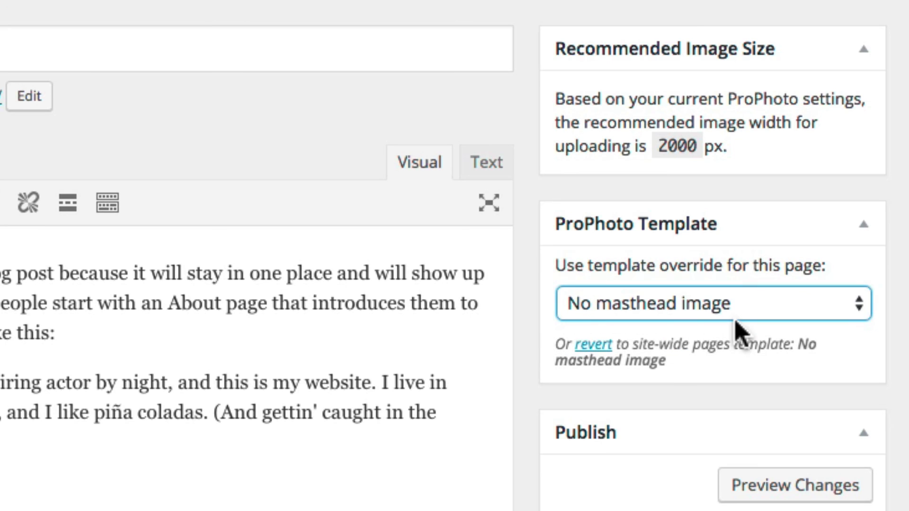